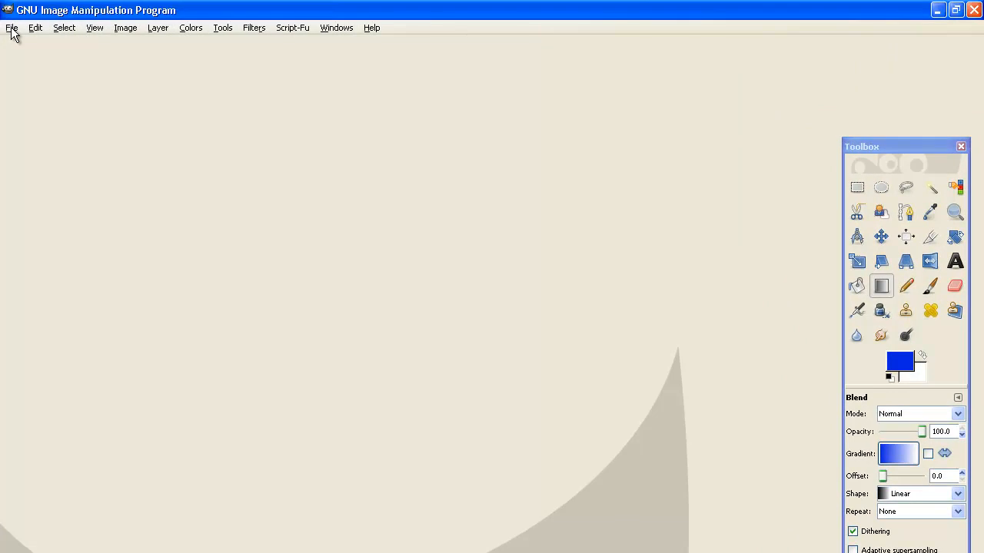
- Create a new image from the "Web banner common 468x60" template
{"action": "left_click", "coordinate": [11, 31]}
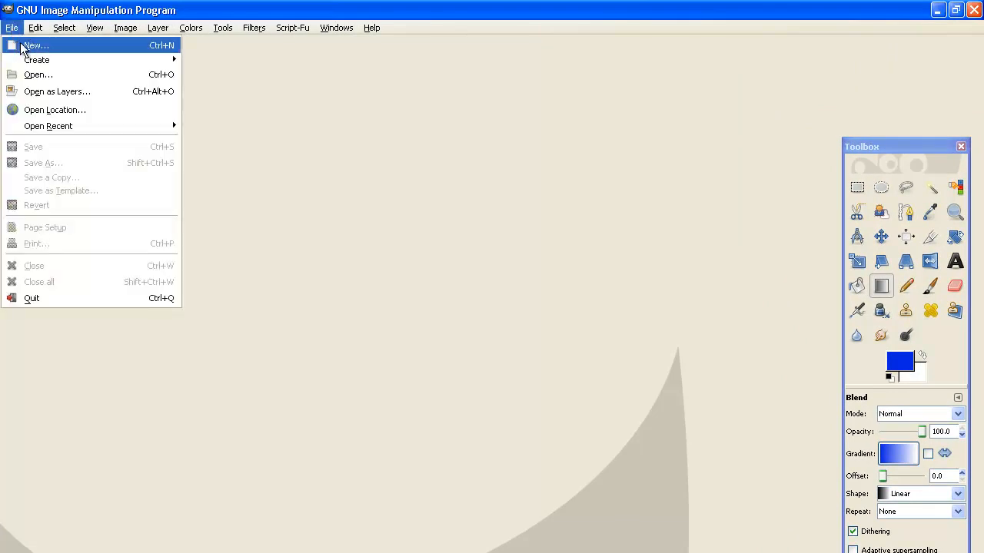
{"action": "left_click", "coordinate": [21, 48]}
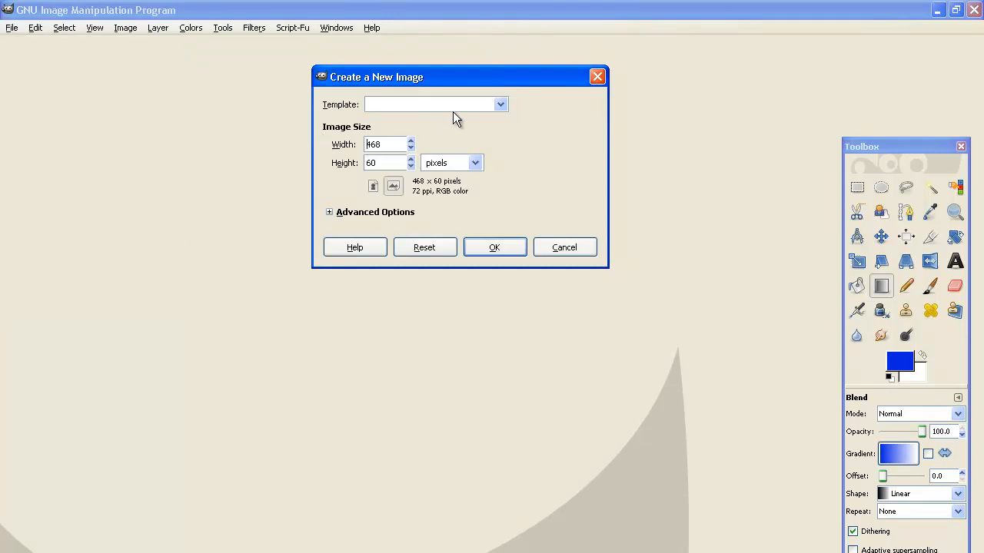
{"action": "left_click", "coordinate": [501, 105]}
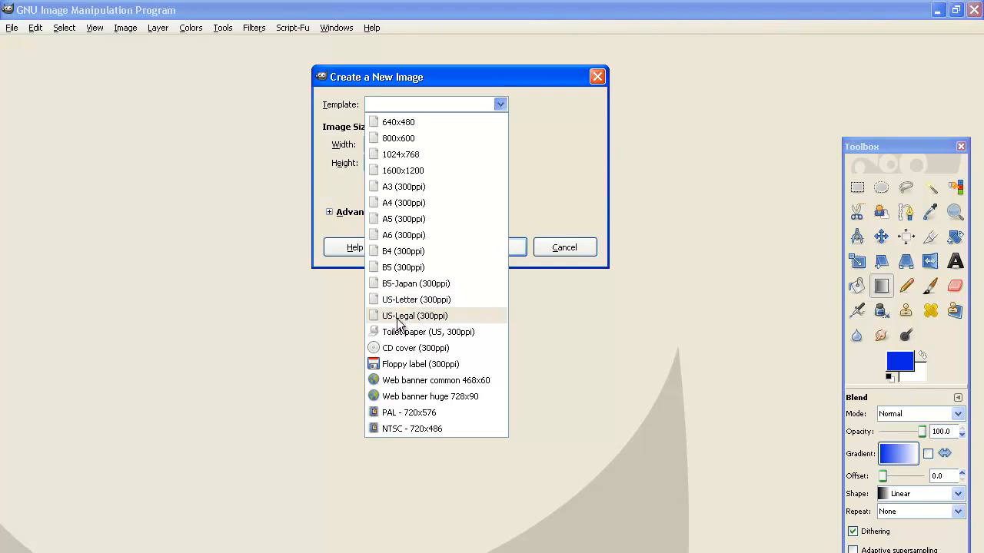
{"action": "left_click", "coordinate": [422, 382]}
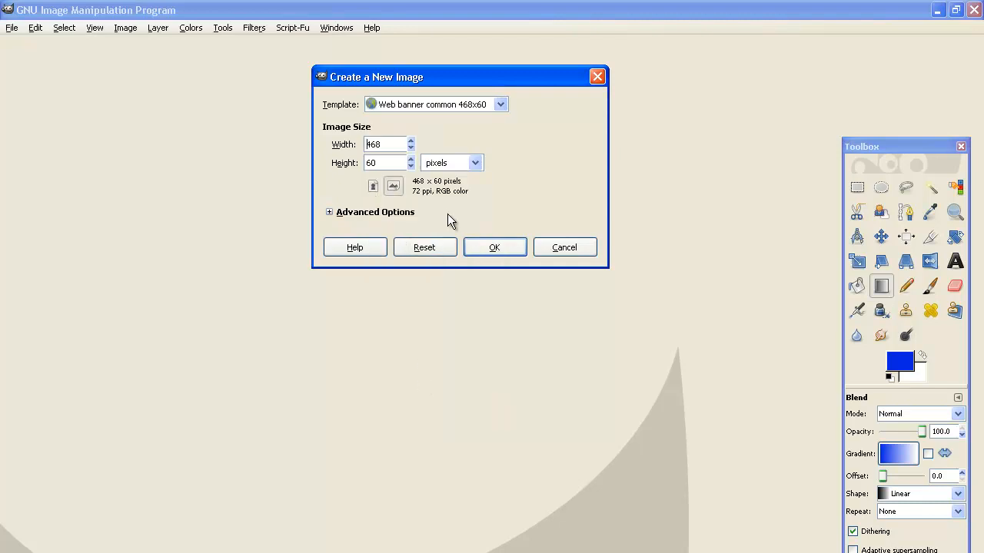
{"action": "left_click", "coordinate": [495, 248]}
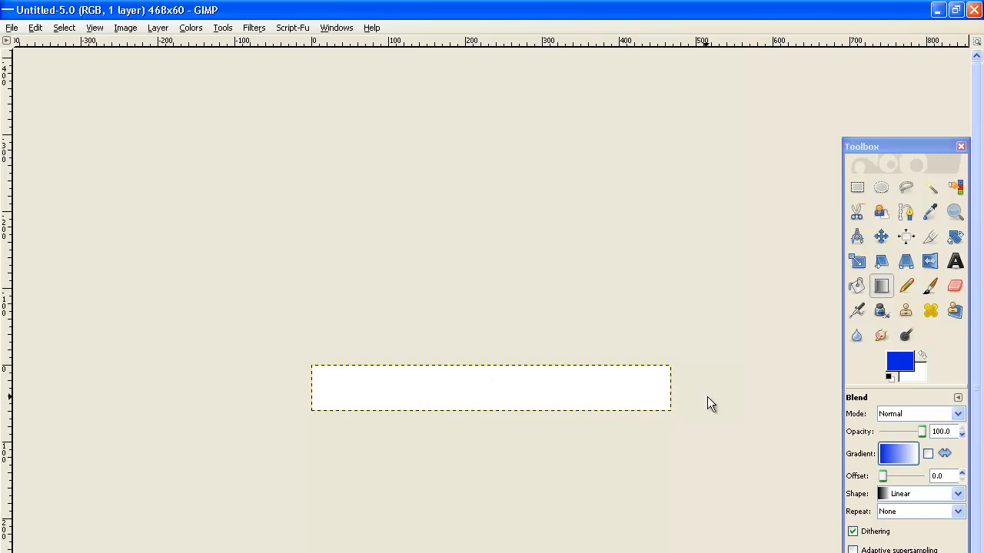
- Confirm blue (0524e0) as the foreground color and set the background color to black
{"action": "left_click", "coordinate": [899, 363]}
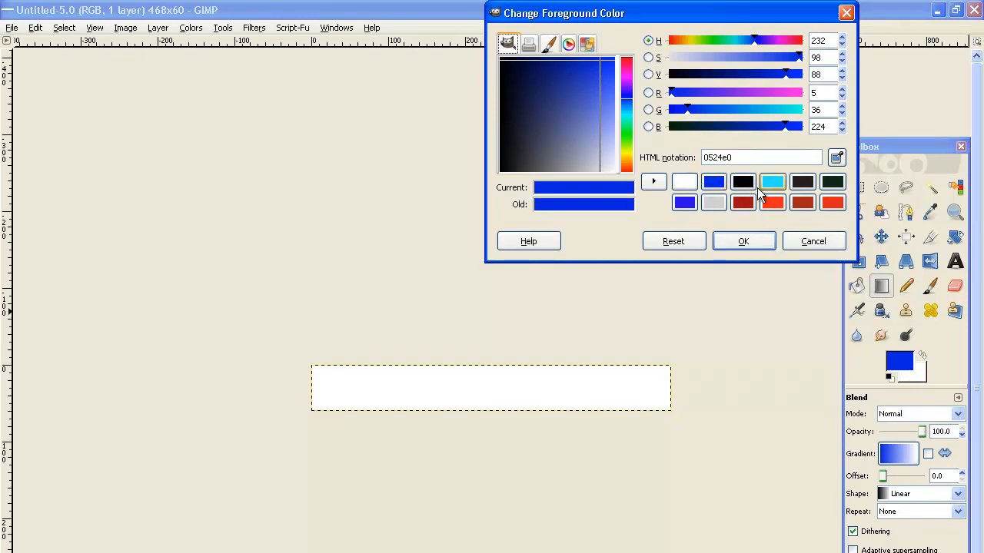
{"action": "left_click", "coordinate": [744, 242]}
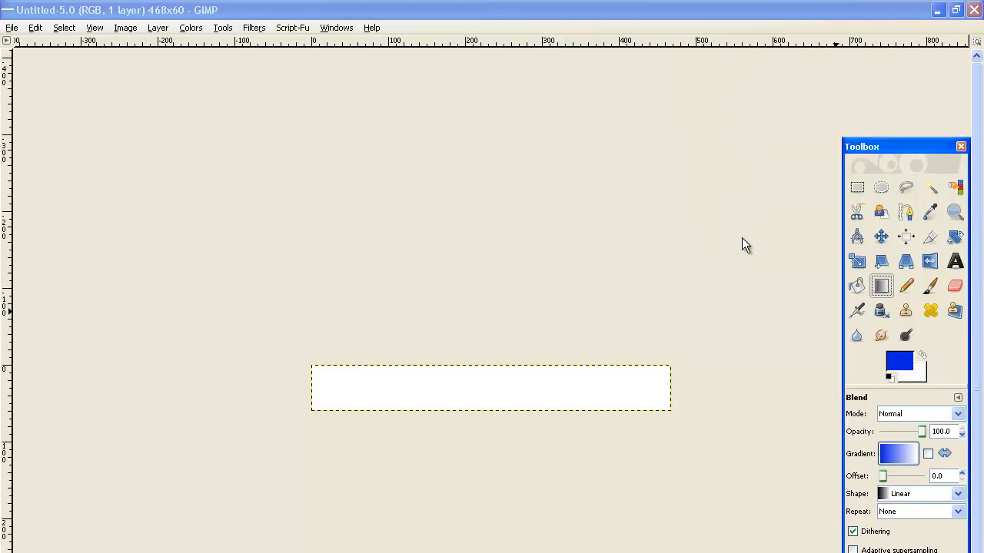
{"action": "left_click", "coordinate": [913, 378]}
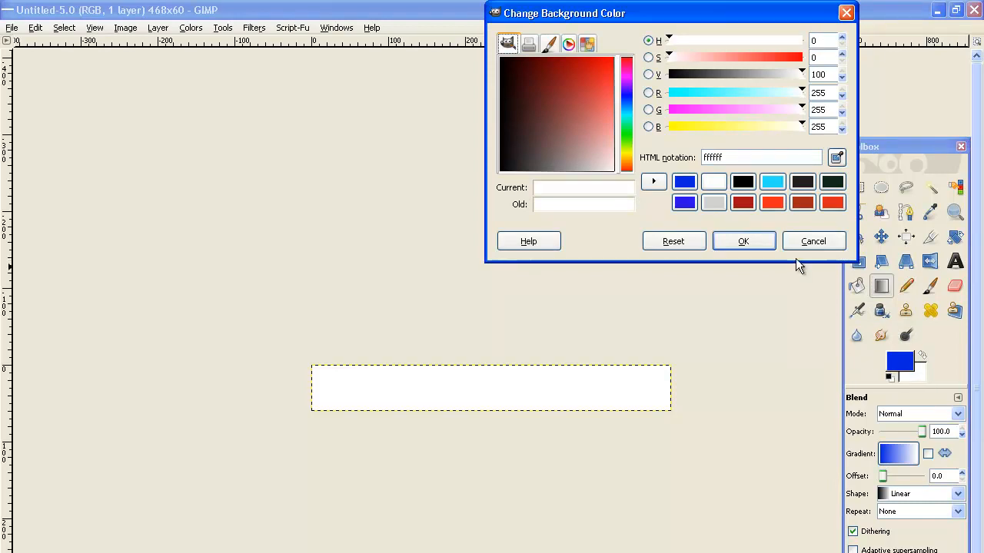
{"action": "left_click", "coordinate": [743, 182]}
{"action": "left_click", "coordinate": [742, 247]}
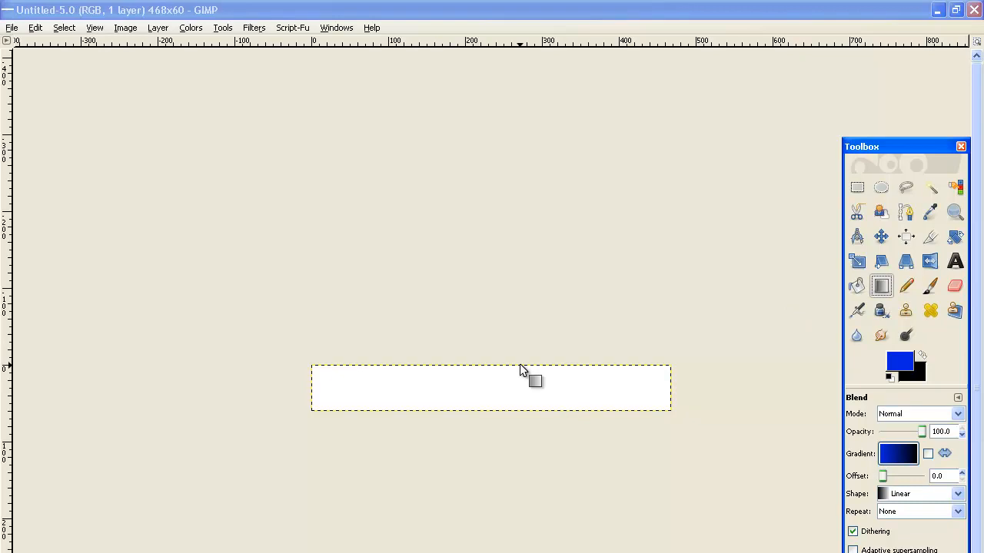
- Try blue-to-black linear gradients on the banner in vertical, horizontal and slightly slanted directions
{"action": "left_click_drag", "start_coordinate": [515, 356], "coordinate": [515, 422]}
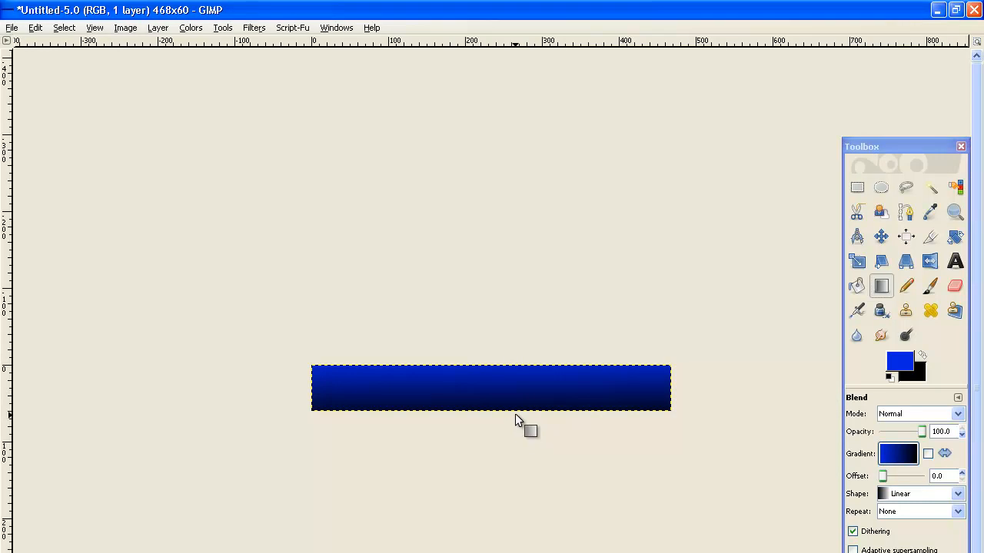
{"action": "left_click_drag", "start_coordinate": [514, 350], "coordinate": [514, 350]}
{"action": "left_click_drag", "start_coordinate": [690, 393], "coordinate": [305, 396]}
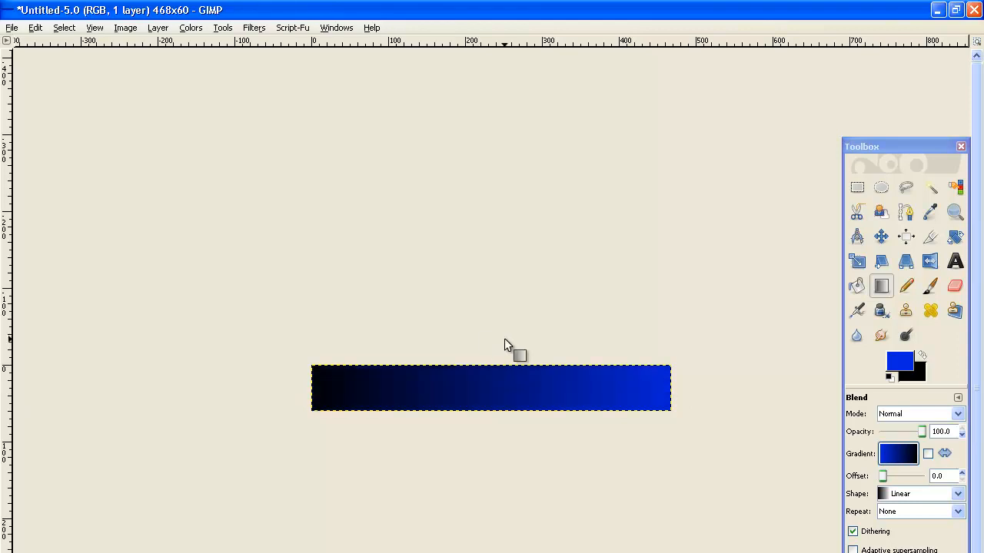
{"action": "left_click_drag", "start_coordinate": [485, 360], "coordinate": [494, 423]}
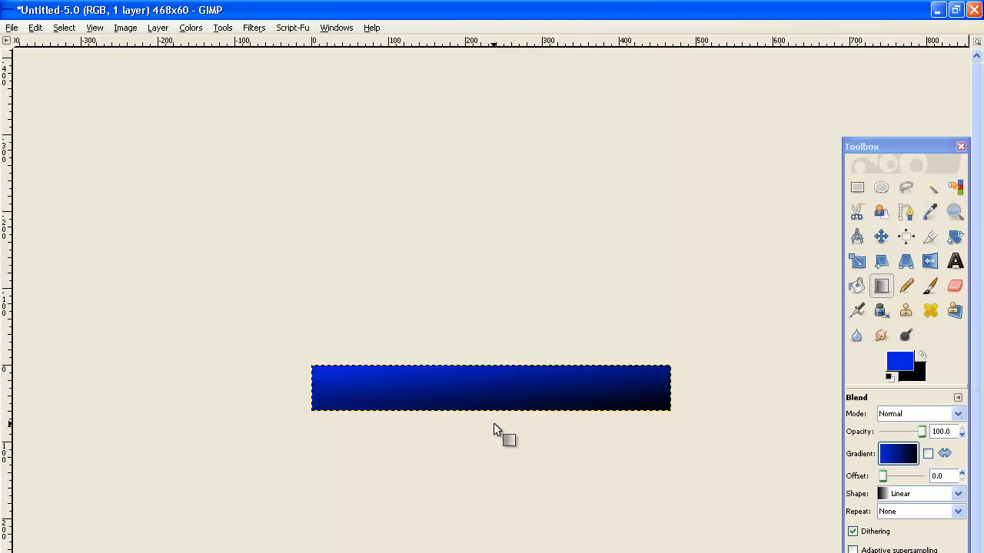
- Fill the banner with a vertical linear gradient from blue at the top edge to black just below the bottom edge
{"action": "left_click_drag", "start_coordinate": [493, 361], "coordinate": [495, 379]}
{"action": "mouse_move", "coordinate": [508, 441]}
{"action": "left_mouse_down"}
{"action": "mouse_move", "coordinate": [484, 436]}
{"action": "mouse_move", "coordinate": [495, 438]}
{"action": "left_mouse_up"}
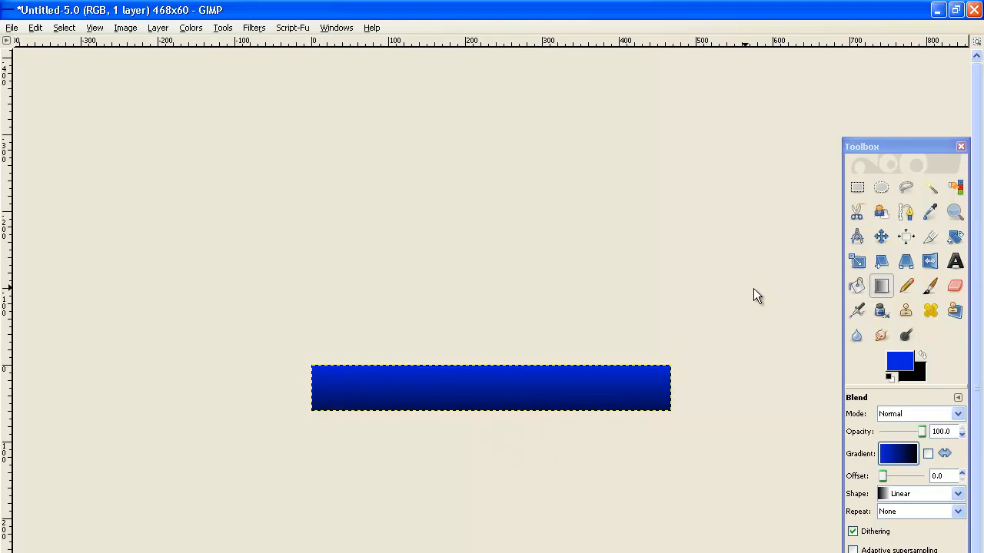
- Add the text "FishingChartersFL.com" in the Satisfaction font at 29 px and center it on the banner
{"action": "left_click", "coordinate": [954, 263]}
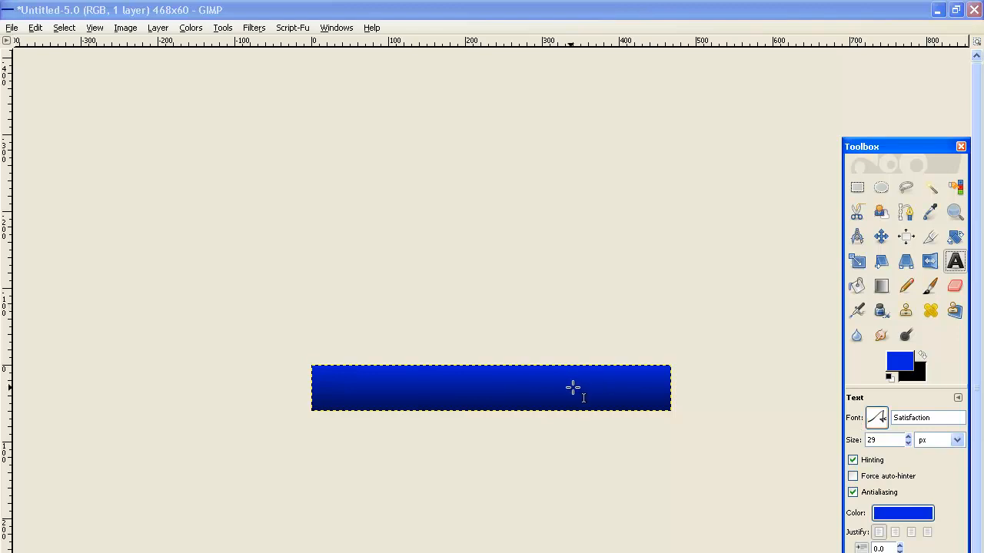
{"action": "left_click", "coordinate": [871, 422]}
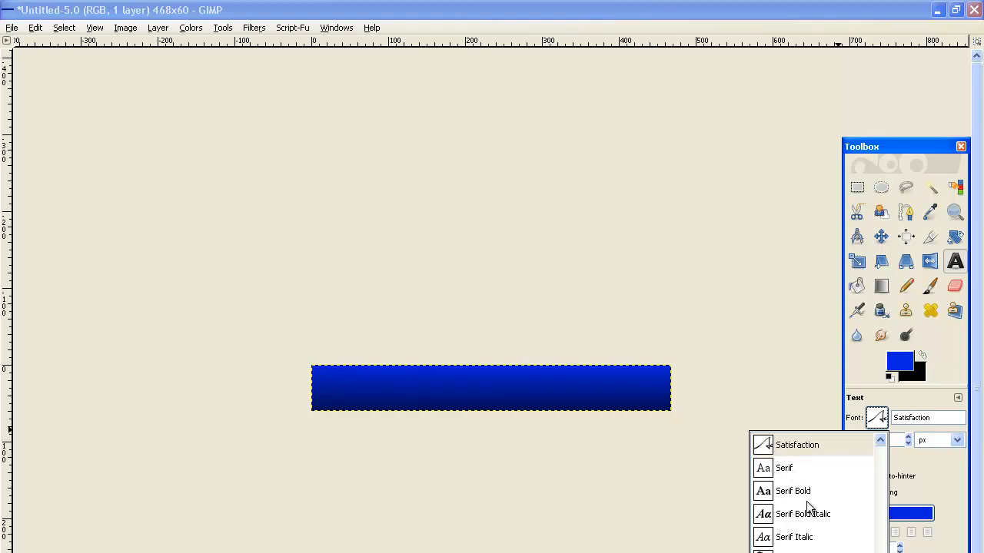
{"action": "left_click", "coordinate": [925, 465]}
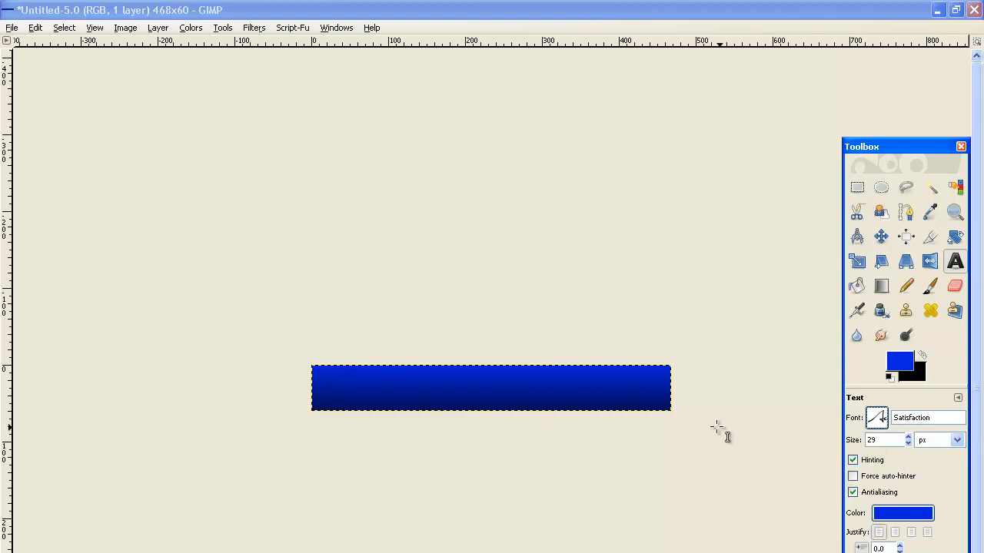
{"action": "left_click", "coordinate": [539, 389]}
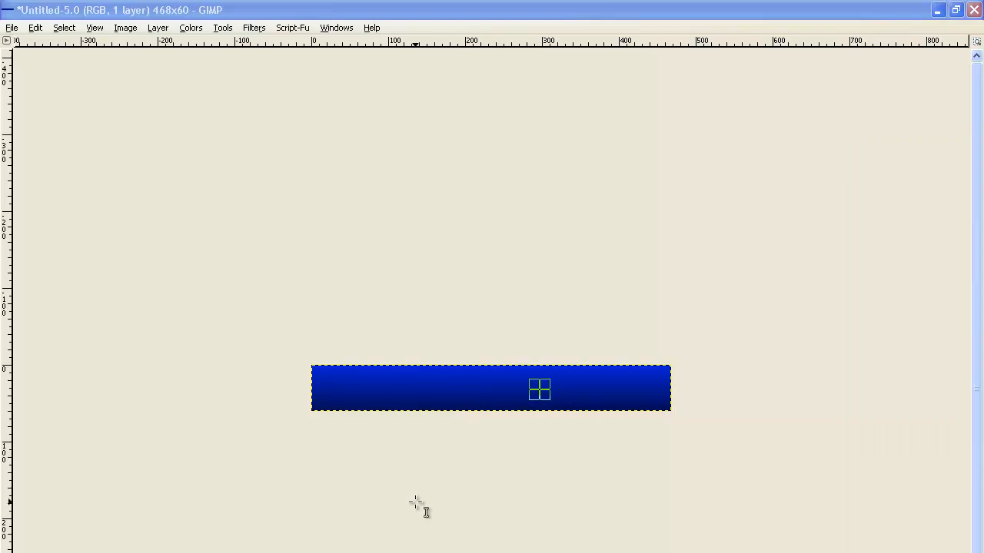
{"action": "type", "text": "T"}
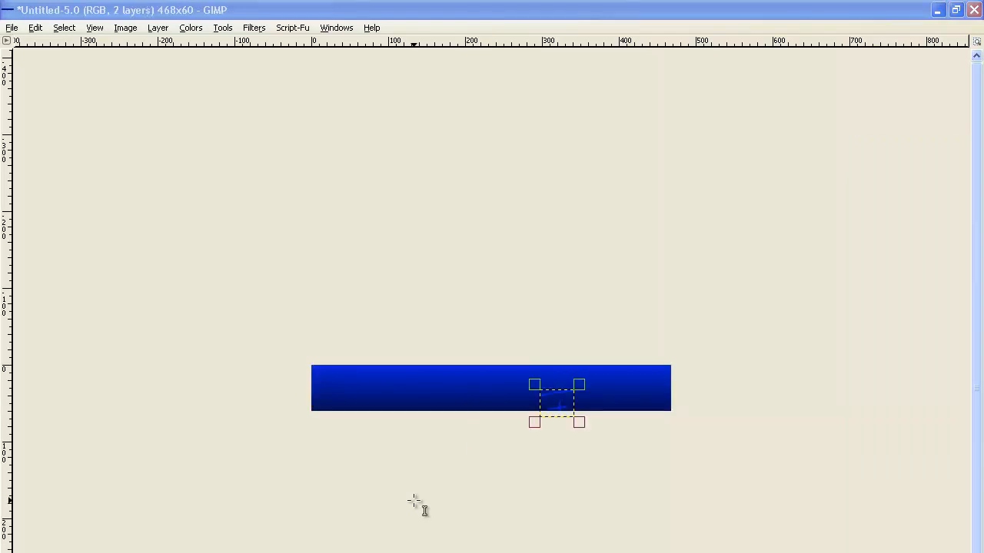
{"action": "type", "text": "ishingcha"}
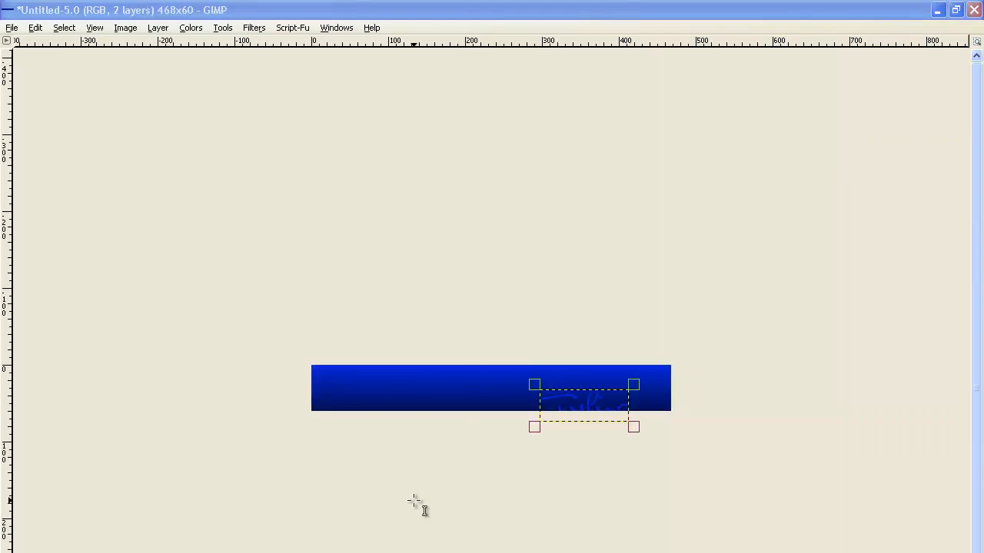
{"action": "key", "text": "BackSpace"}
{"action": "key", "text": "BackSpace"}
{"action": "key", "text": "BackSpace"}
{"action": "key", "text": "BackSpace"}
{"action": "key", "text": "BackSpace"}
{"action": "key", "text": "BackSpace"}
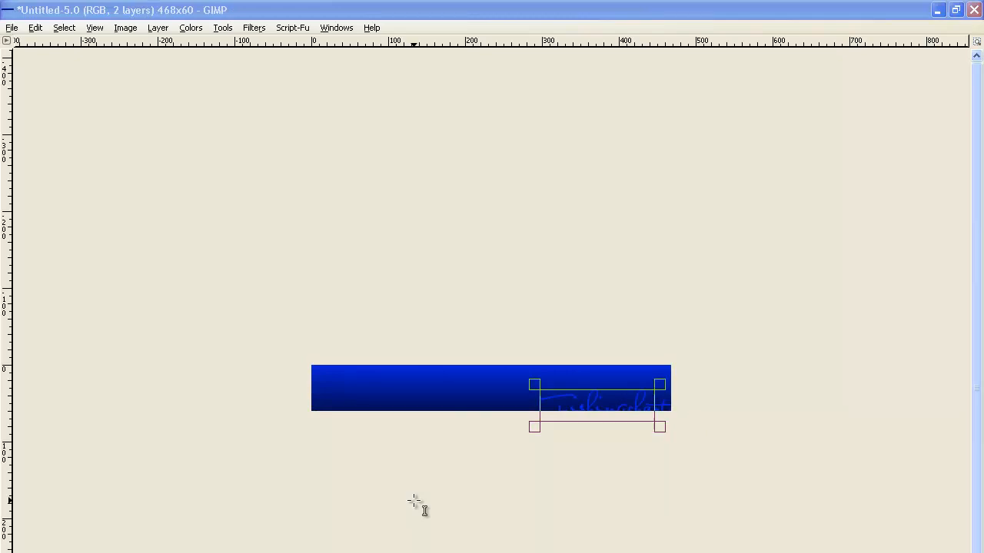
{"action": "key", "text": "BackSpace"}
{"action": "key", "text": "BackSpace"}
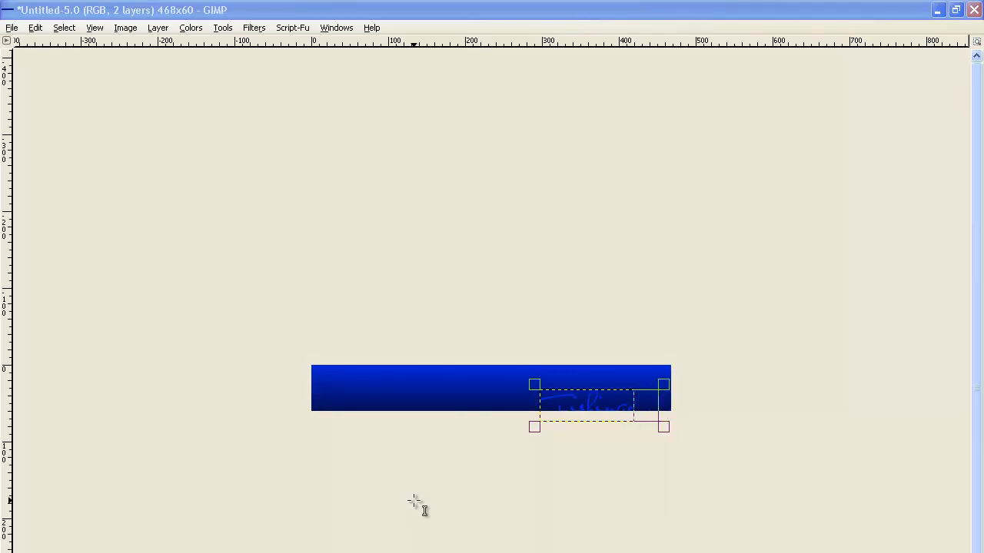
{"action": "type", "text": "Ch"}
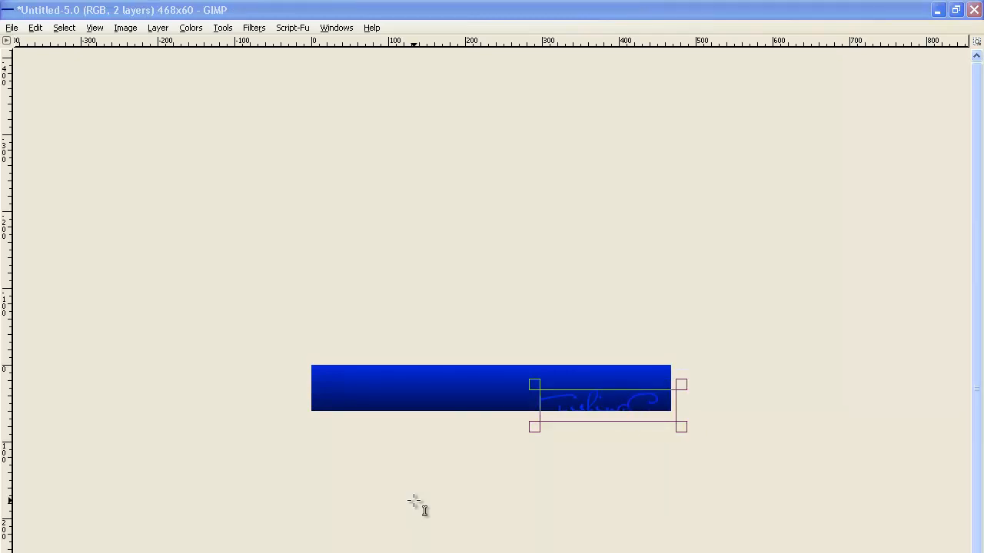
{"action": "type", "text": "arters.com"}
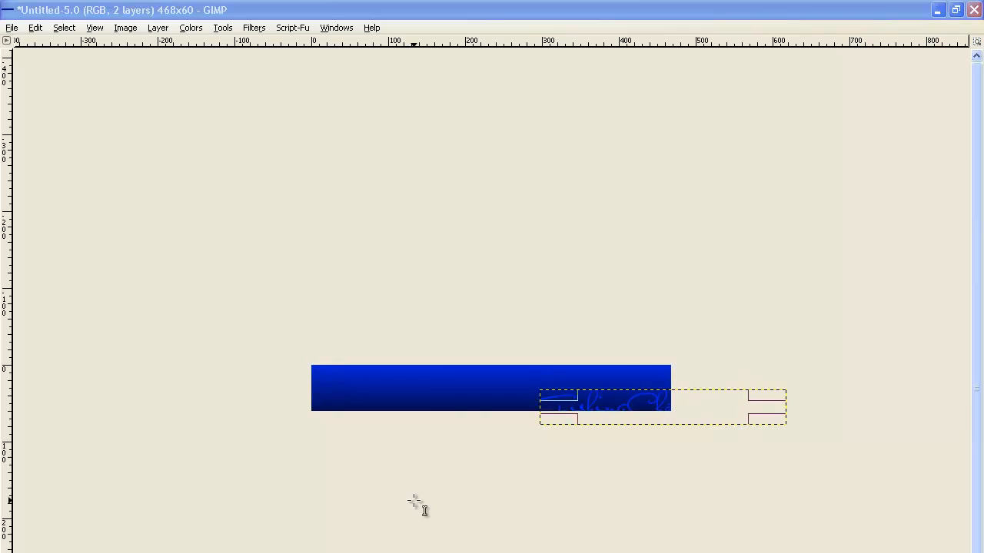
{"action": "type", "text": "m"}
{"action": "left_click_drag", "start_coordinate": [676, 398], "coordinate": [491, 395]}
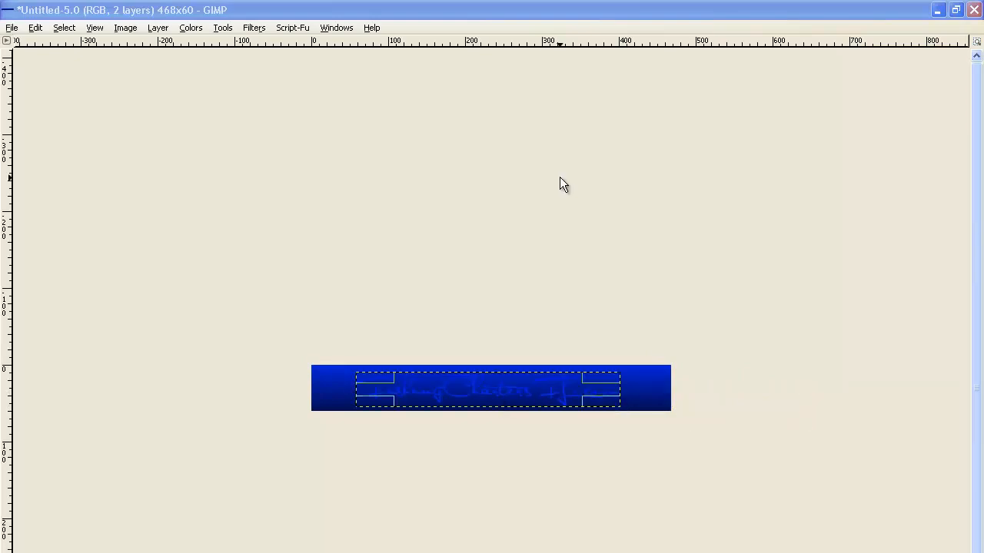
- Try the dark gray color 231e1d on the banner text
{"action": "left_click", "coordinate": [582, 6]}
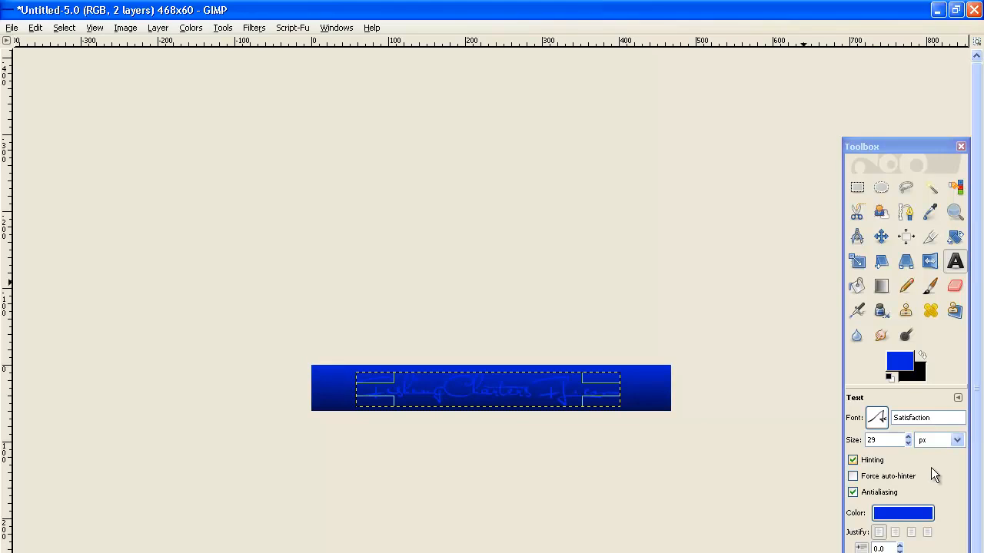
{"action": "left_click", "coordinate": [903, 520]}
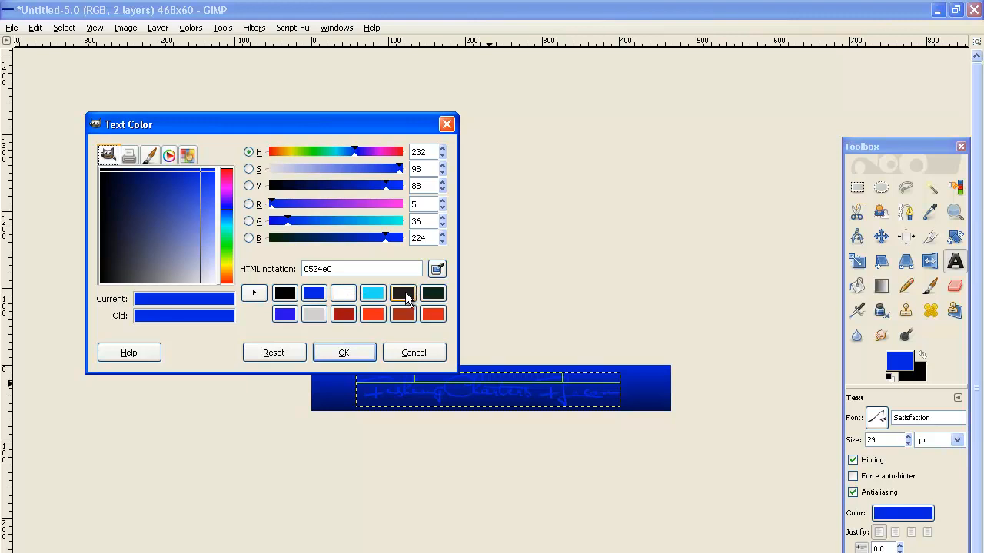
{"action": "left_click", "coordinate": [403, 294]}
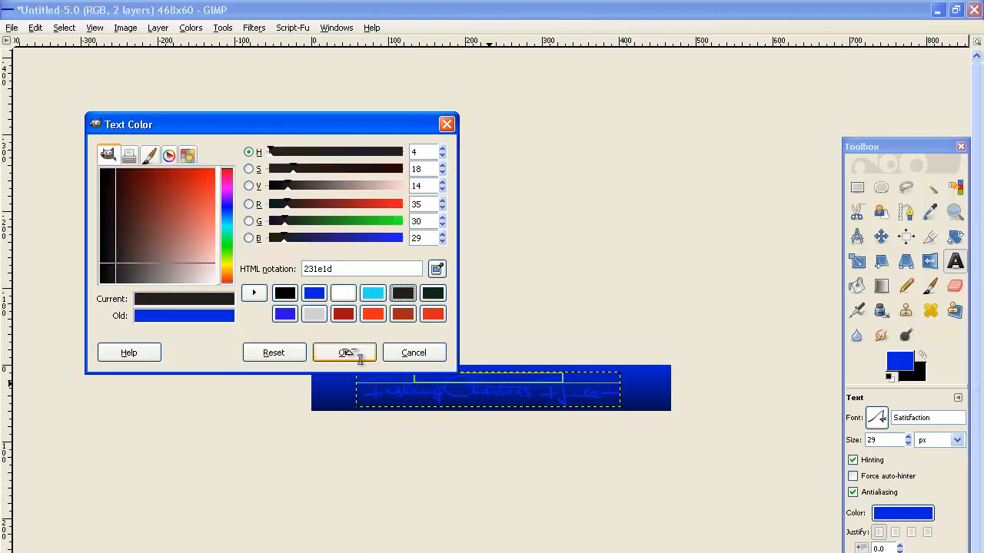
{"action": "left_click", "coordinate": [346, 352]}
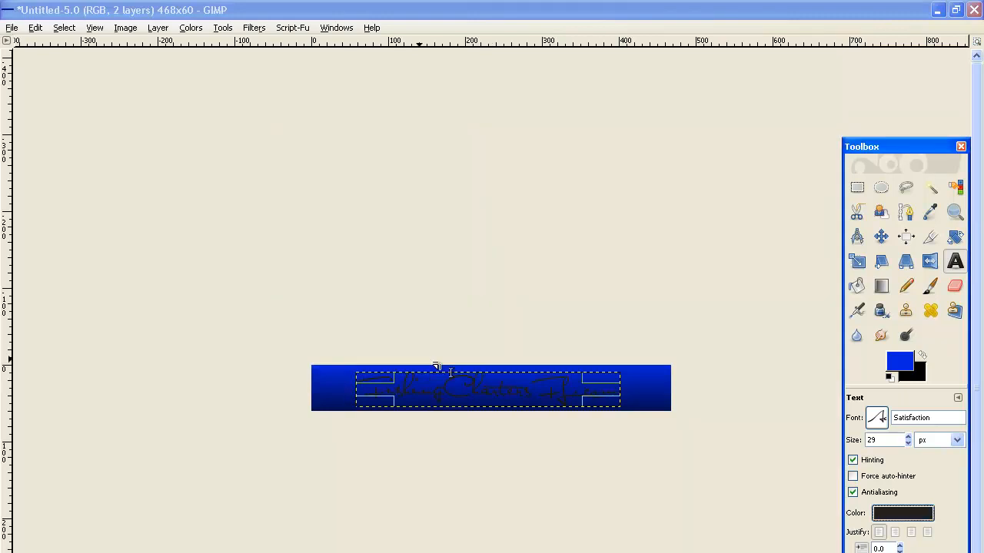
- Set the banner text color to white
{"action": "left_click", "coordinate": [890, 515]}
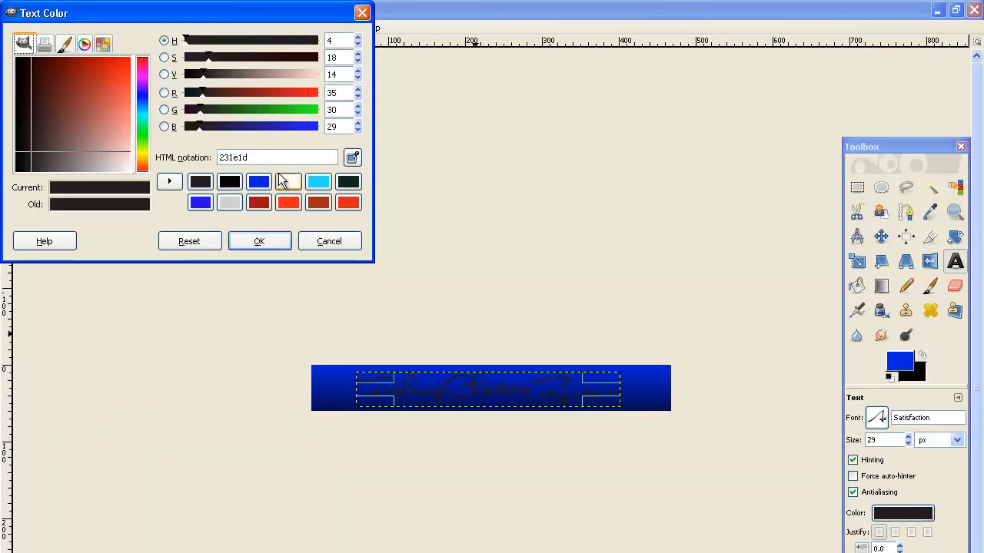
{"action": "left_click", "coordinate": [287, 182]}
{"action": "left_click", "coordinate": [259, 243]}
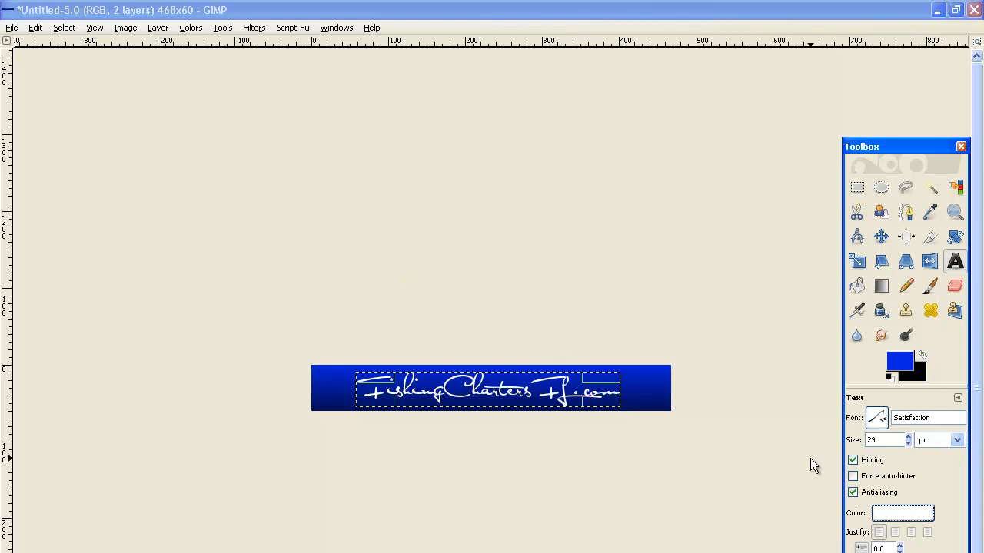
- Increase the banner text size to 33 px
{"action": "left_click", "coordinate": [908, 436]}
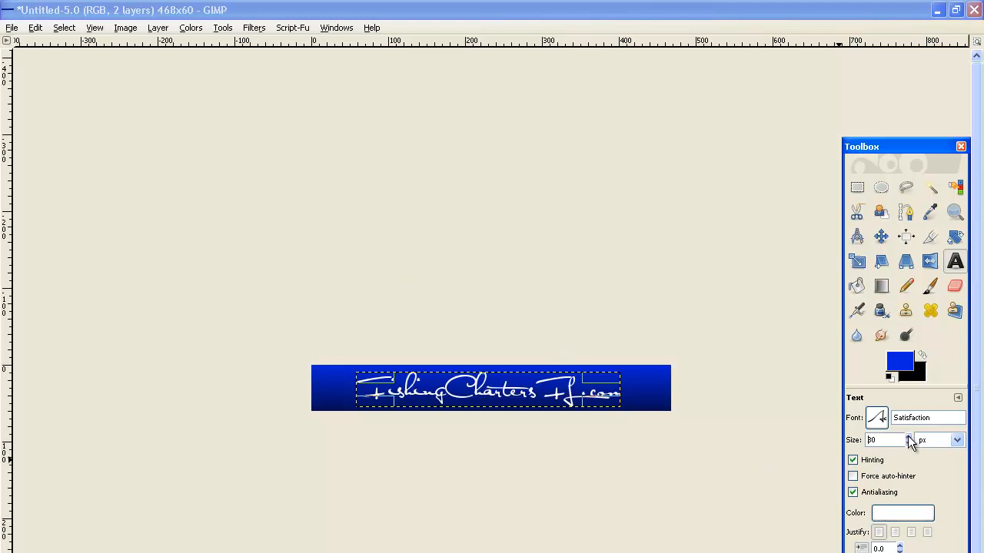
{"action": "left_click", "coordinate": [908, 436]}
{"action": "left_click", "coordinate": [907, 436]}
{"action": "left_click", "coordinate": [908, 436]}
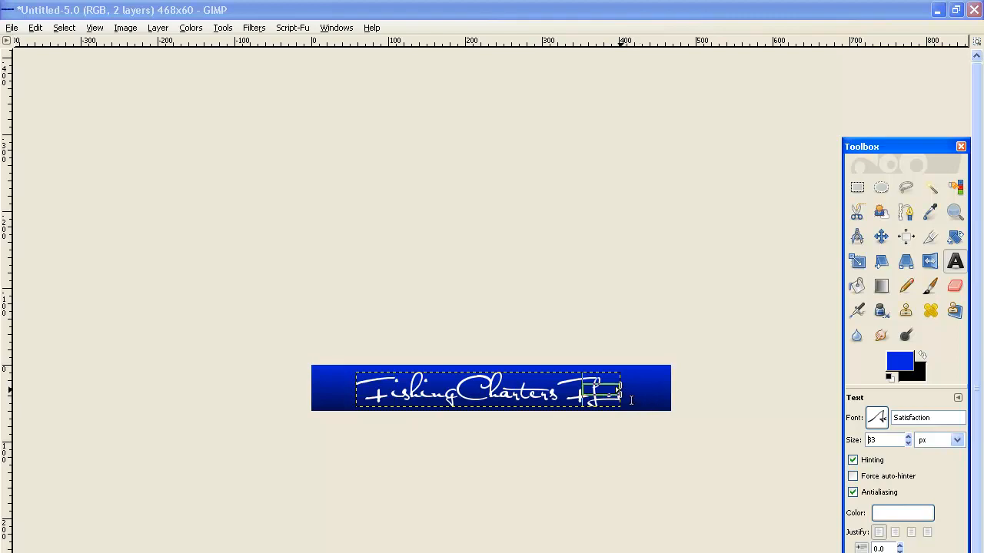
- Widen the text box to fit the whole web address and recenter the text on the banner
{"action": "key", "text": "Tab"}
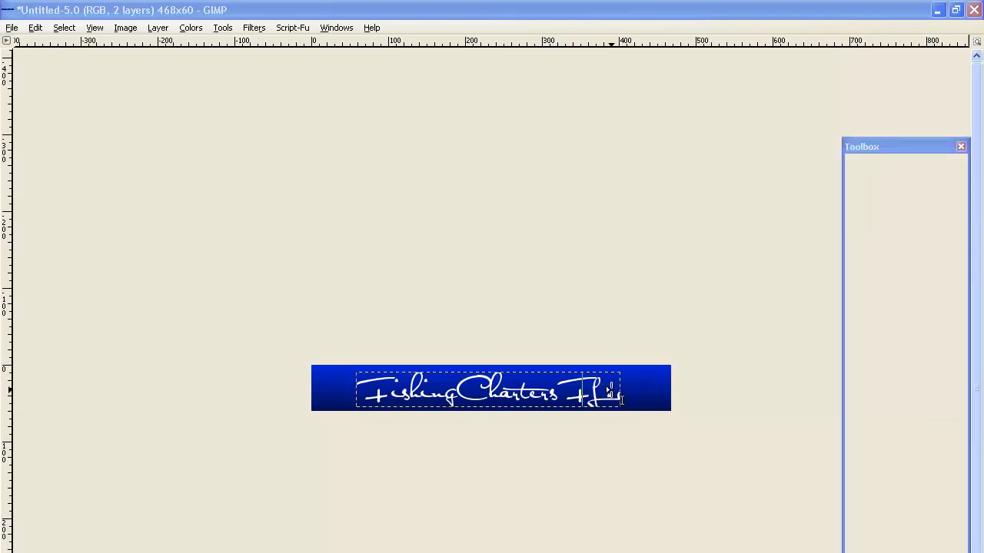
{"action": "left_click_drag", "start_coordinate": [650, 390], "coordinate": [665, 392]}
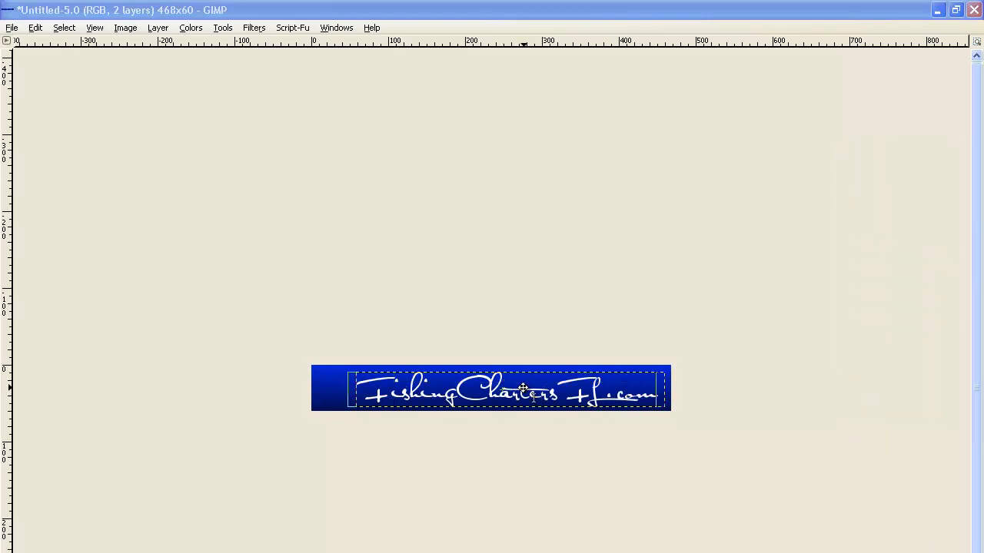
{"action": "left_click_drag", "start_coordinate": [515, 388], "coordinate": [515, 387]}
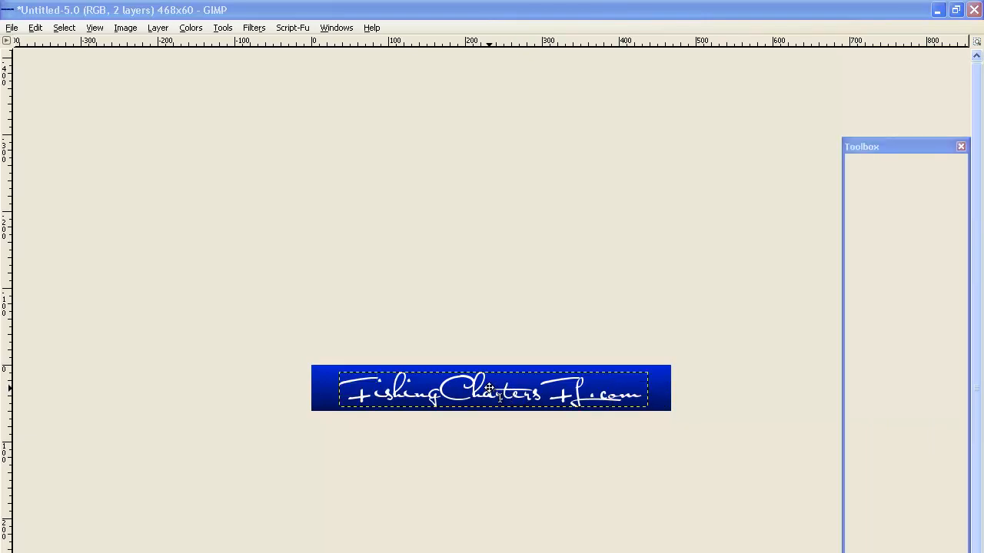
- Nudge the banner text slightly upward and extend its text box down to the banner's bottom edge
{"action": "left_click_drag", "start_coordinate": [489, 384], "coordinate": [490, 384]}
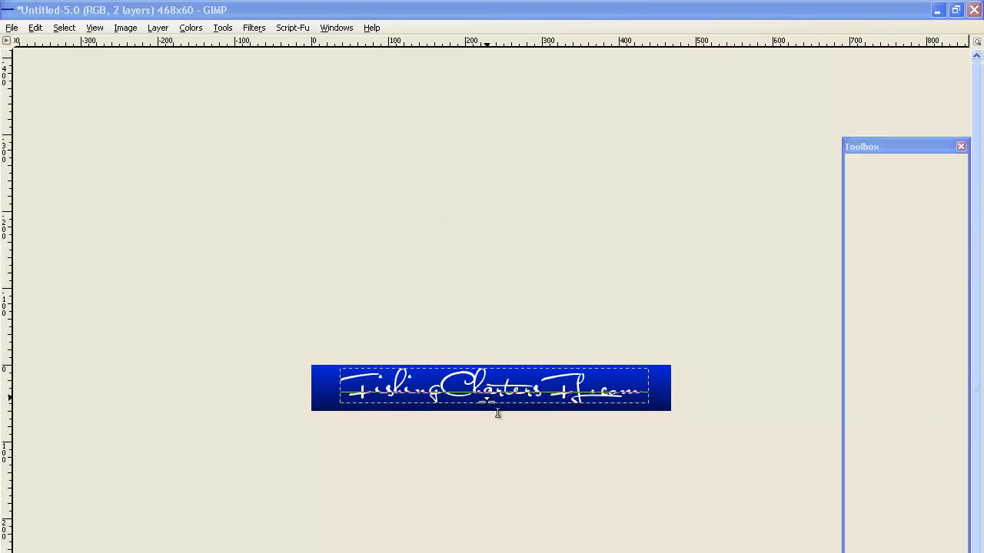
{"action": "left_click_drag", "start_coordinate": [488, 405], "coordinate": [487, 411]}
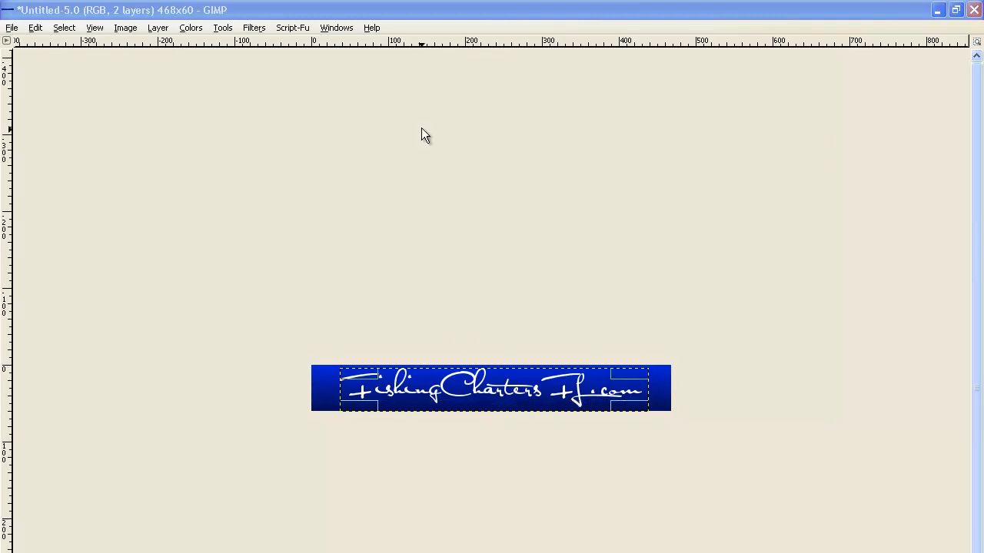
{"action": "left_click", "coordinate": [419, 6]}
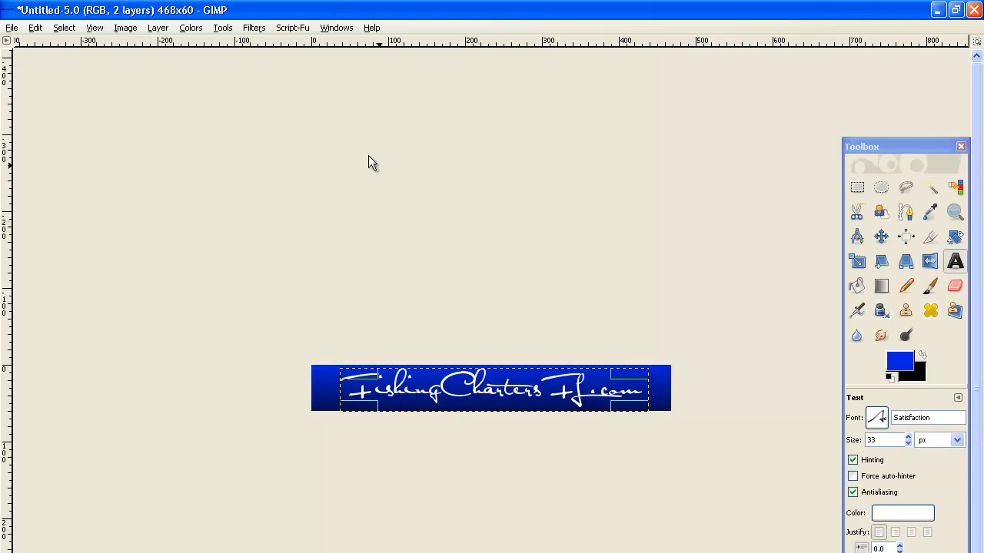
- Show the Layers dialog and toggle the FishingChartersFL.com text layer's visibility off and back on
{"action": "left_click", "coordinate": [332, 29]}
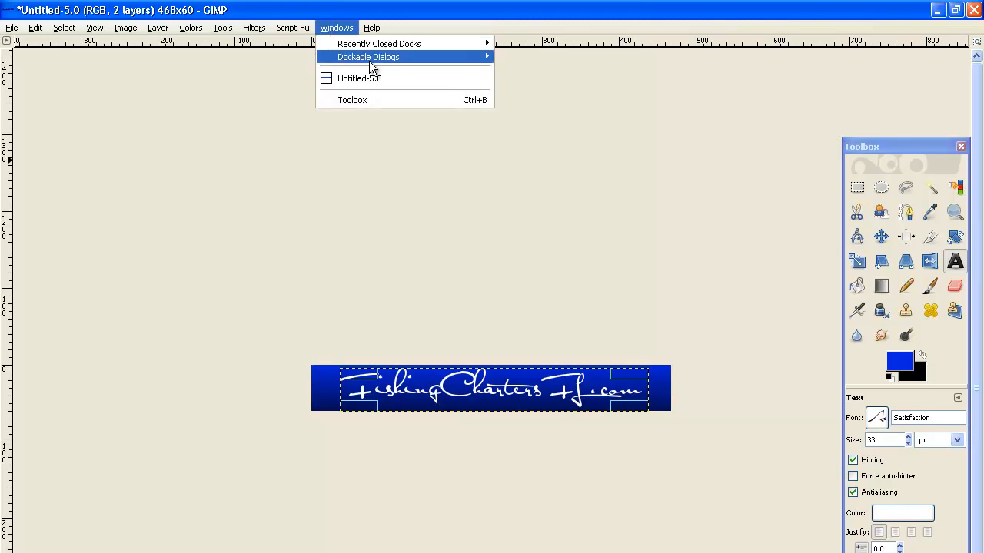
{"action": "mouse_move", "coordinate": [449, 58]}
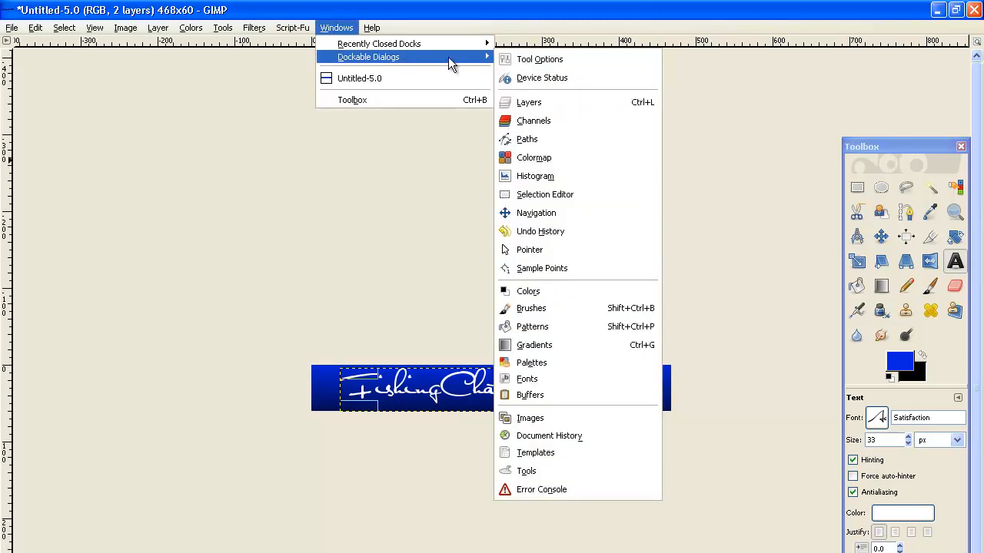
{"action": "left_click", "coordinate": [532, 106]}
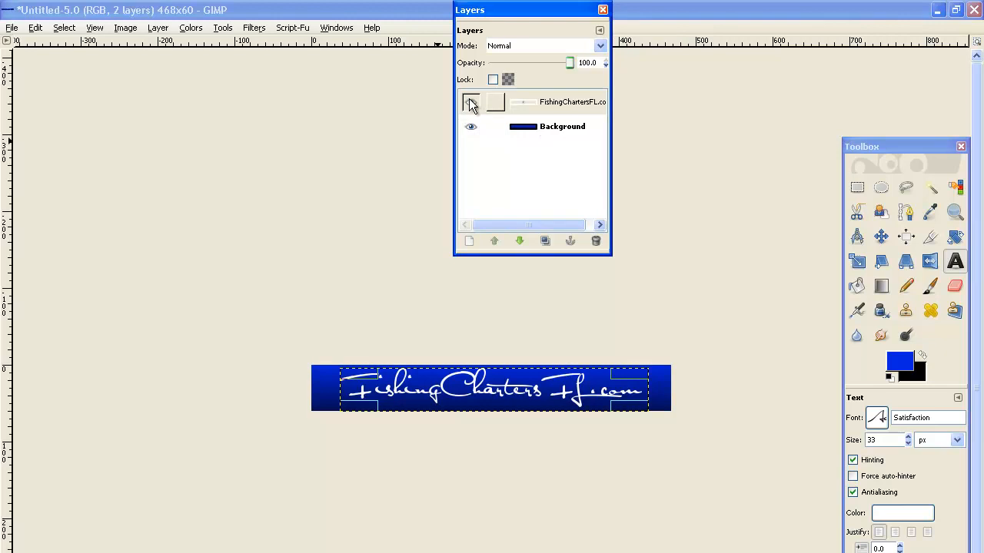
{"action": "left_click", "coordinate": [471, 105]}
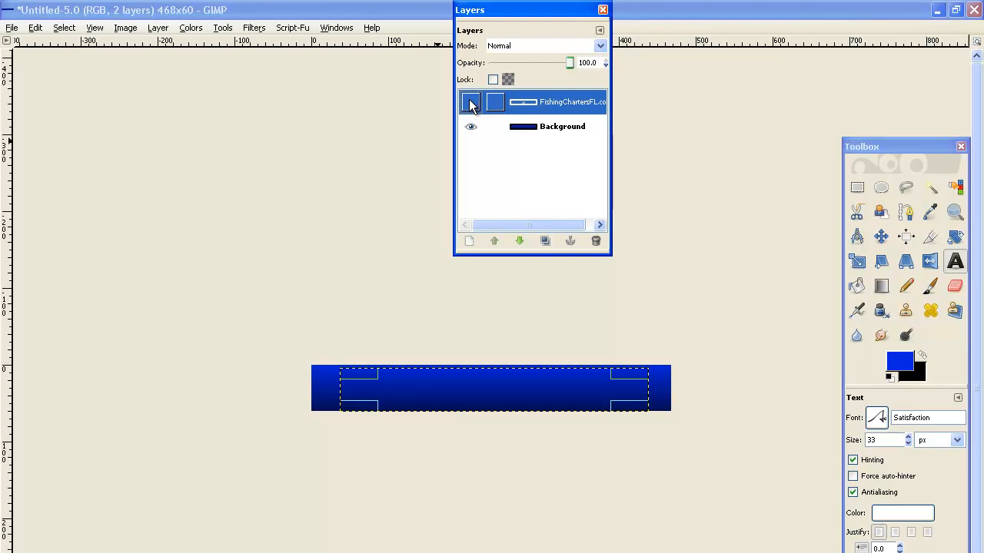
{"action": "left_click", "coordinate": [470, 104]}
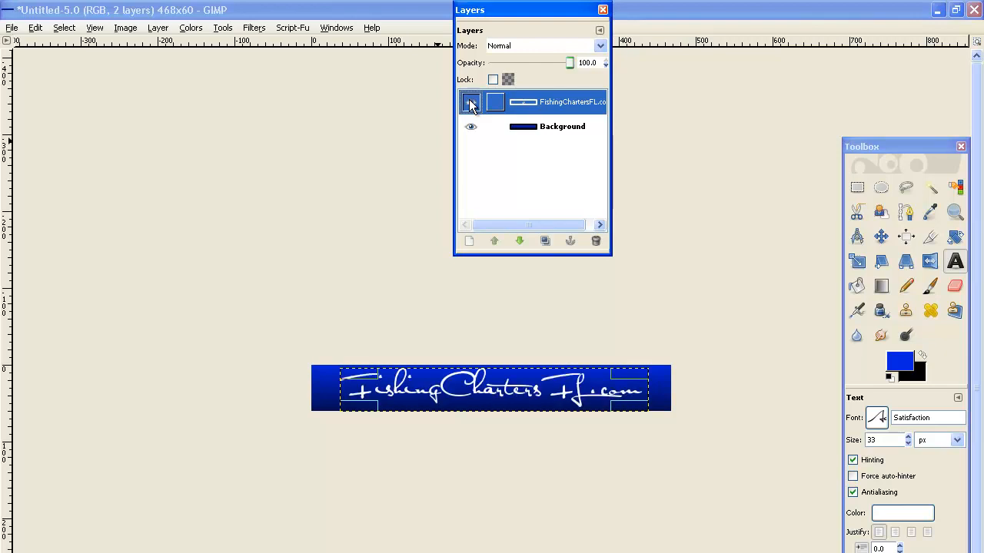
- Make the Background layer active and choose the Paintbrush tool with the sparklies_12 brush
{"action": "left_click", "coordinate": [538, 127]}
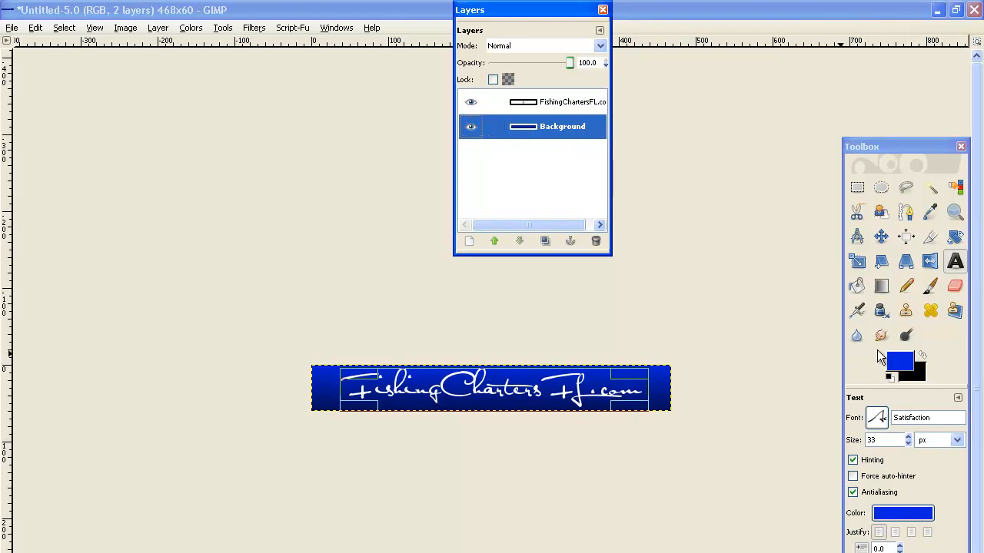
{"action": "left_click", "coordinate": [933, 289]}
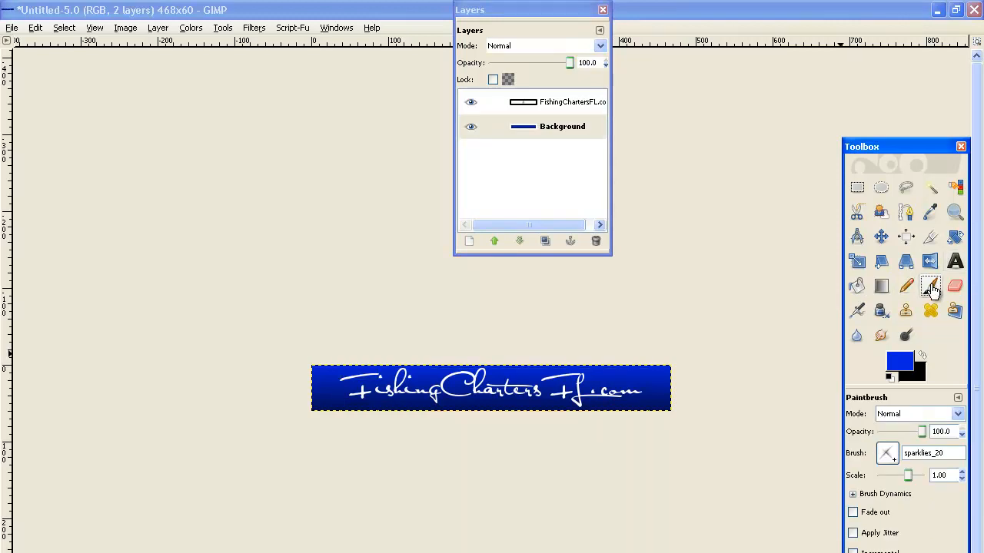
{"action": "left_click", "coordinate": [888, 455]}
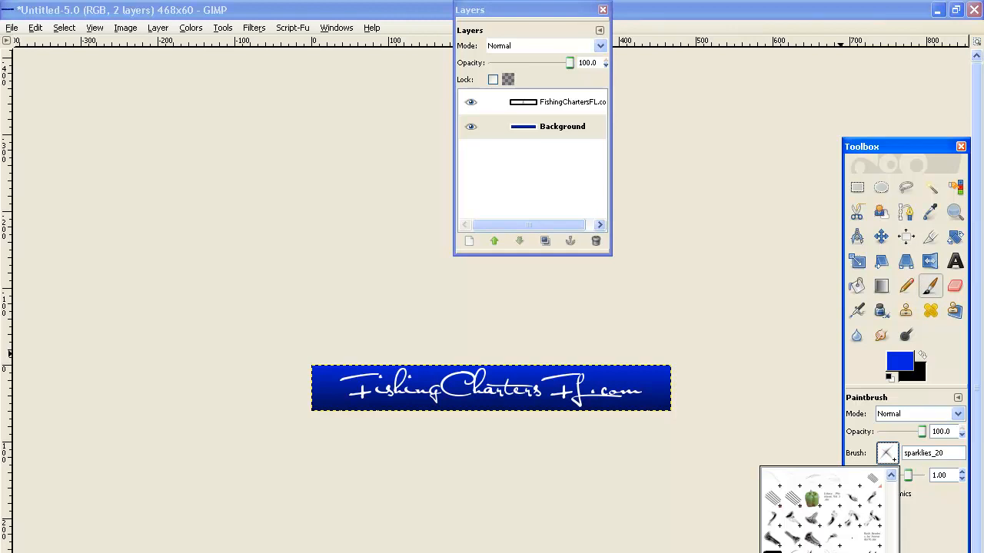
{"action": "left_click", "coordinate": [774, 538]}
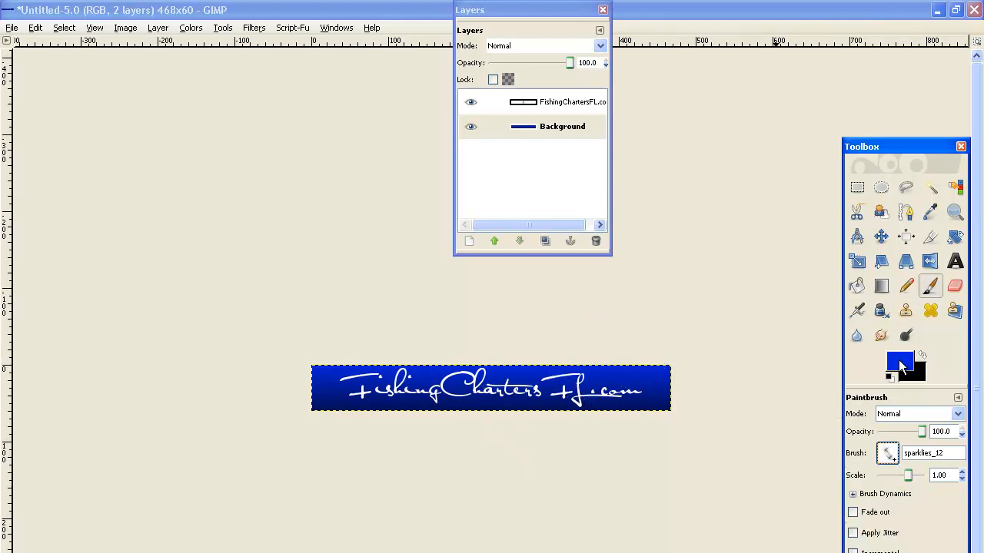
- Set the foreground color to the light gray d0d0d0
{"action": "left_click", "coordinate": [900, 362]}
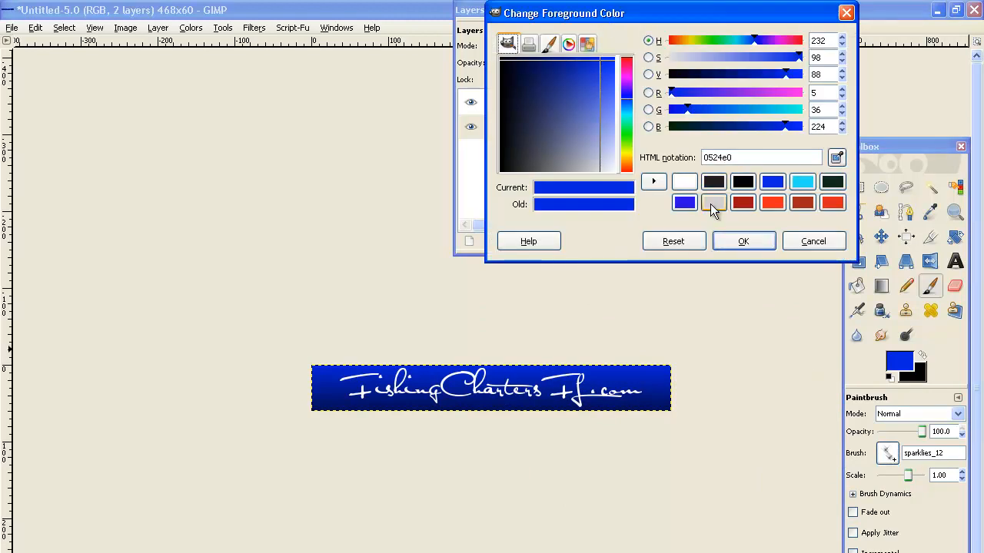
{"action": "left_click", "coordinate": [709, 203]}
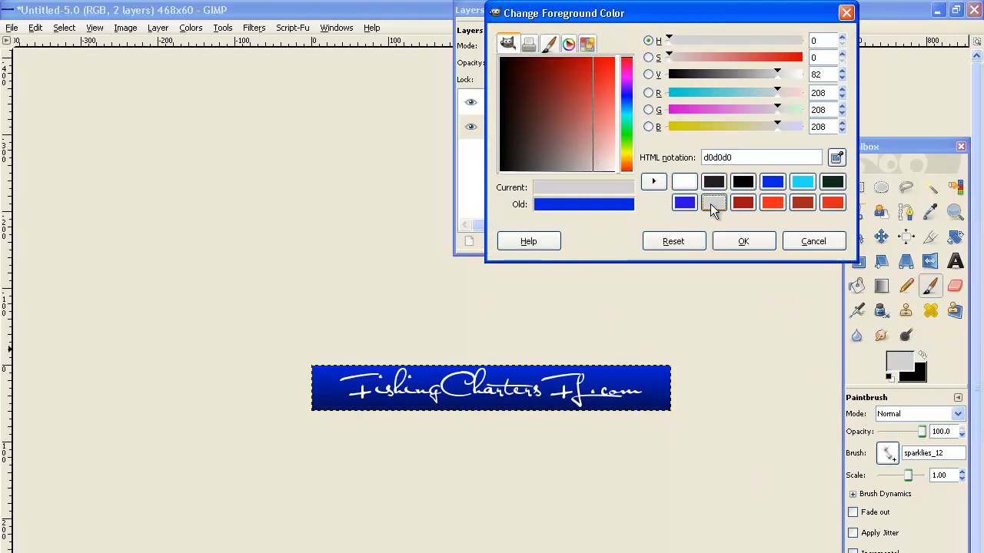
{"action": "left_click", "coordinate": [753, 244]}
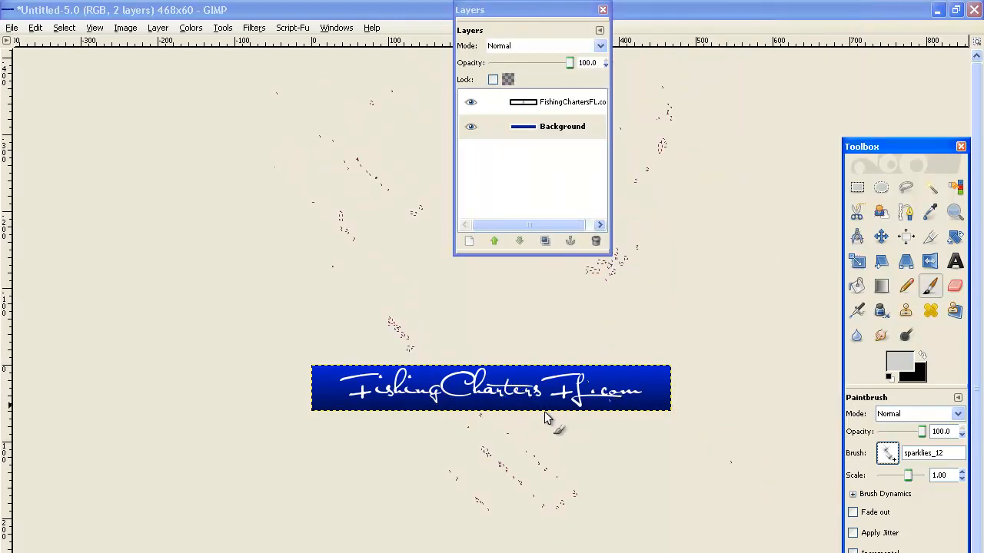
- Try stamping the sparklies_12 brush along the banner's lower edge near its middle, left end and right end
{"action": "left_click", "coordinate": [504, 453]}
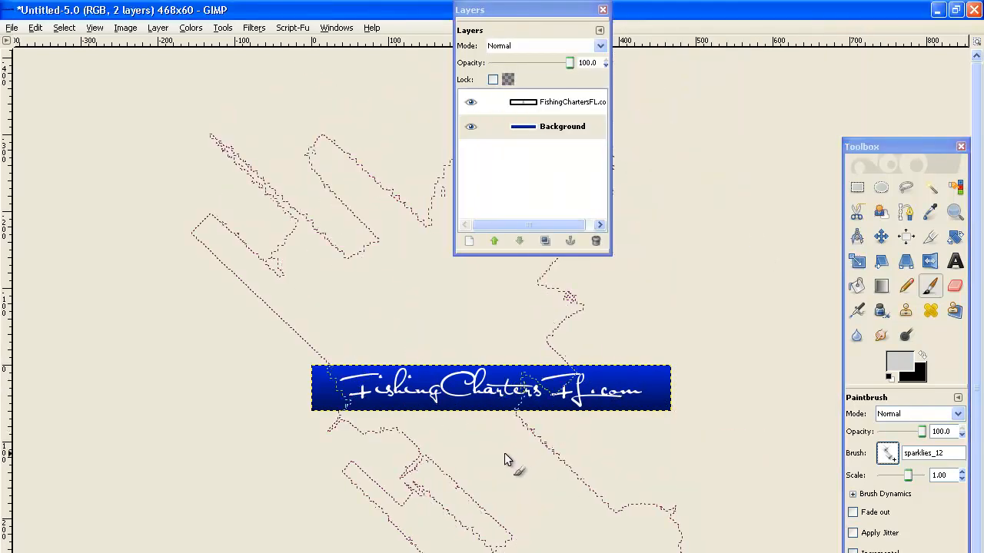
{"action": "left_click", "coordinate": [504, 453]}
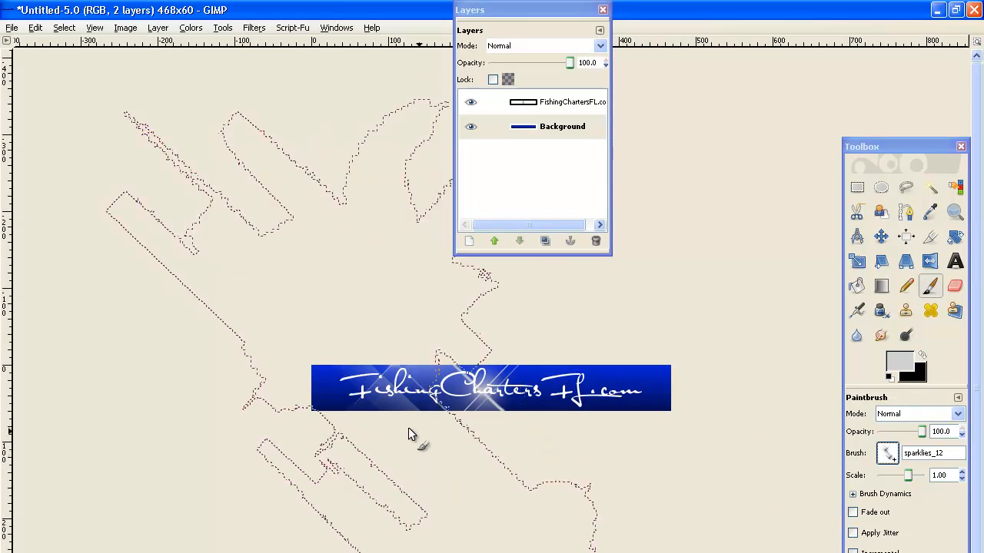
{"action": "left_click", "coordinate": [388, 422]}
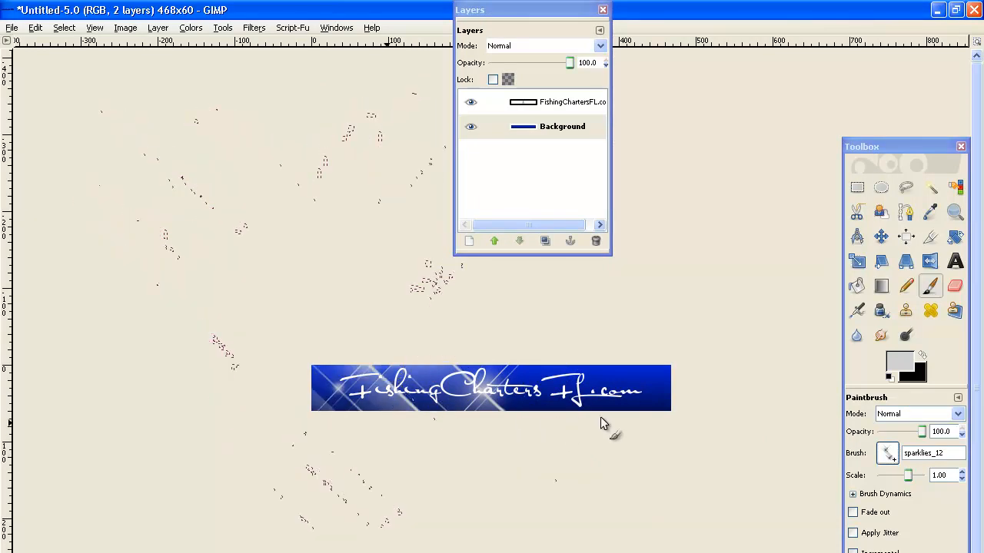
{"action": "left_click", "coordinate": [653, 416]}
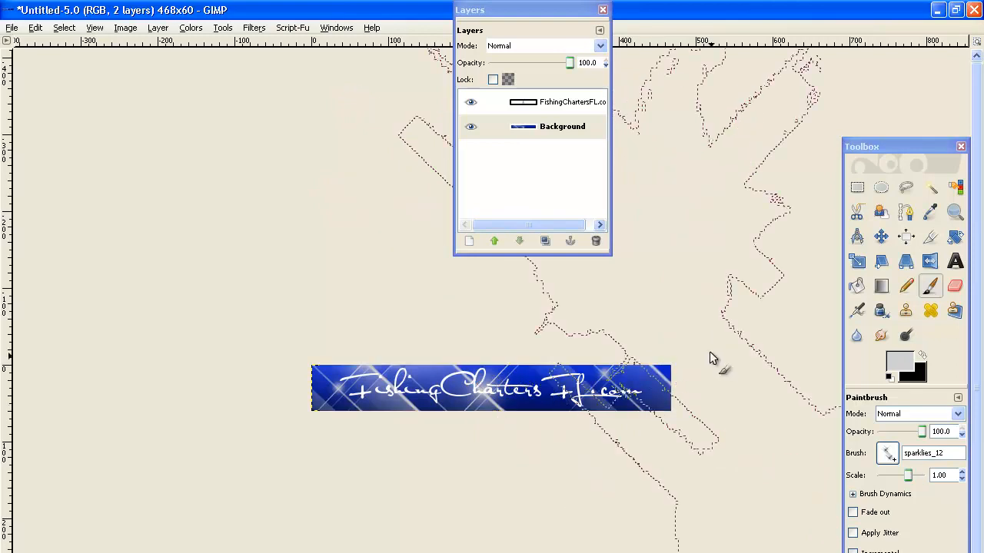
- Undo all the sparklies_12 paintbrush strokes on the background
{"action": "left_click", "coordinate": [36, 28]}
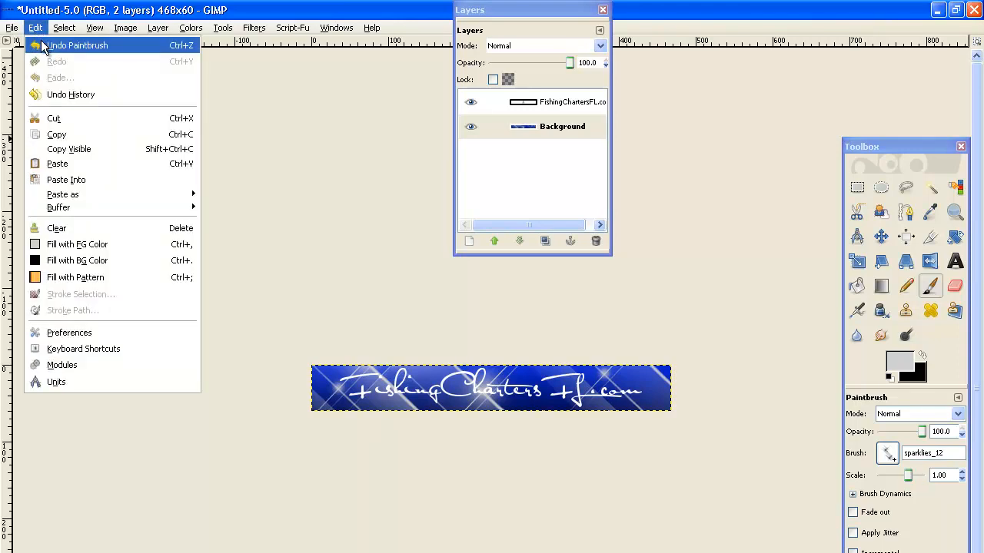
{"action": "left_click", "coordinate": [43, 46]}
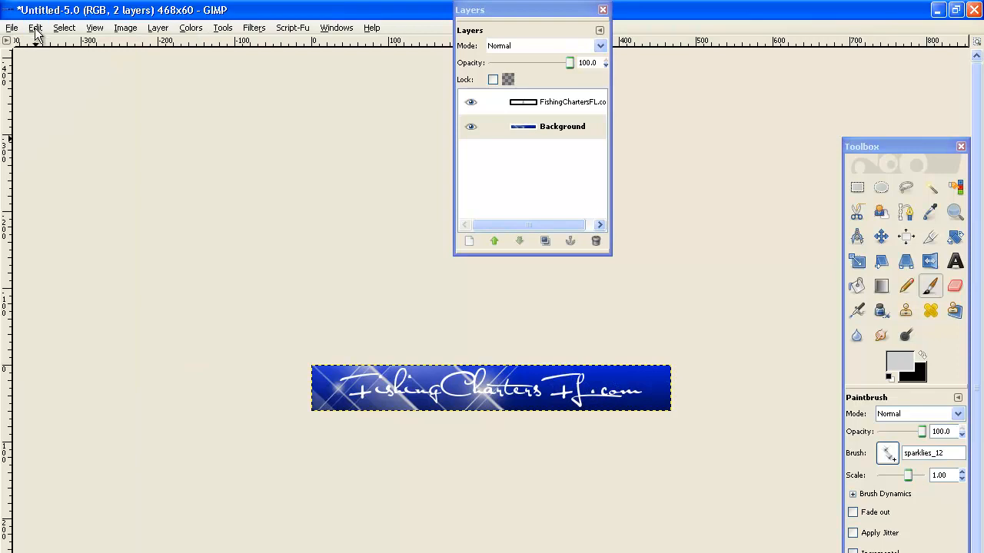
{"action": "left_click", "coordinate": [36, 27]}
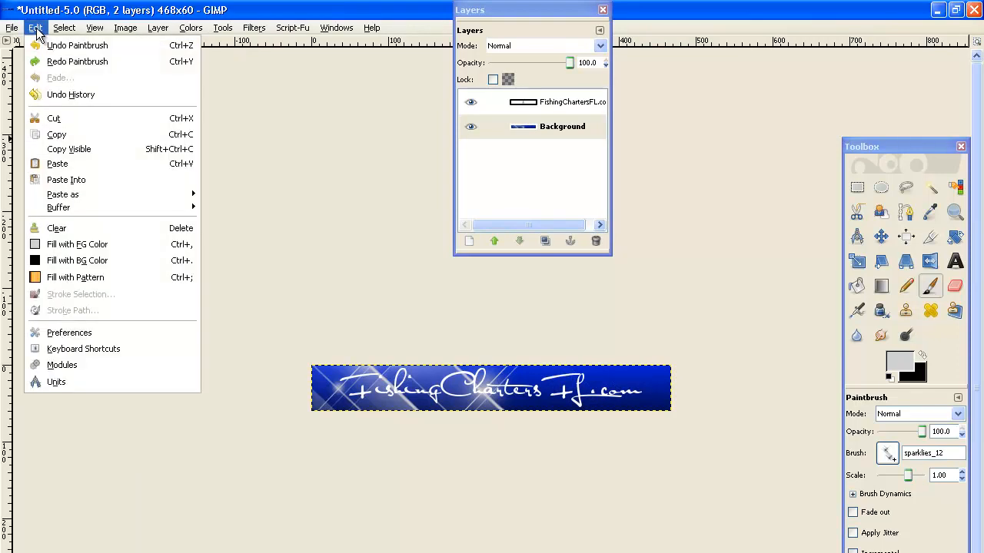
{"action": "left_click", "coordinate": [43, 45]}
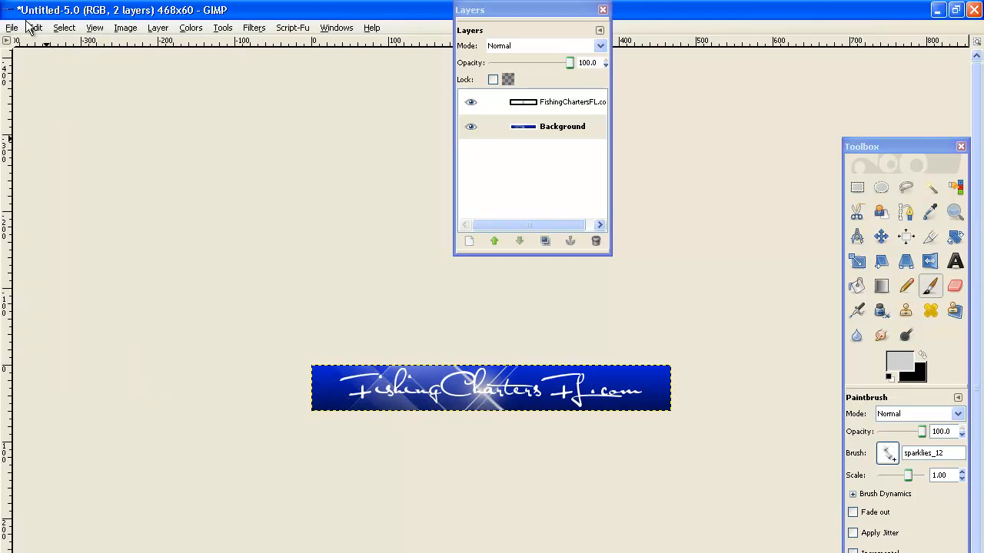
{"action": "left_click", "coordinate": [34, 28]}
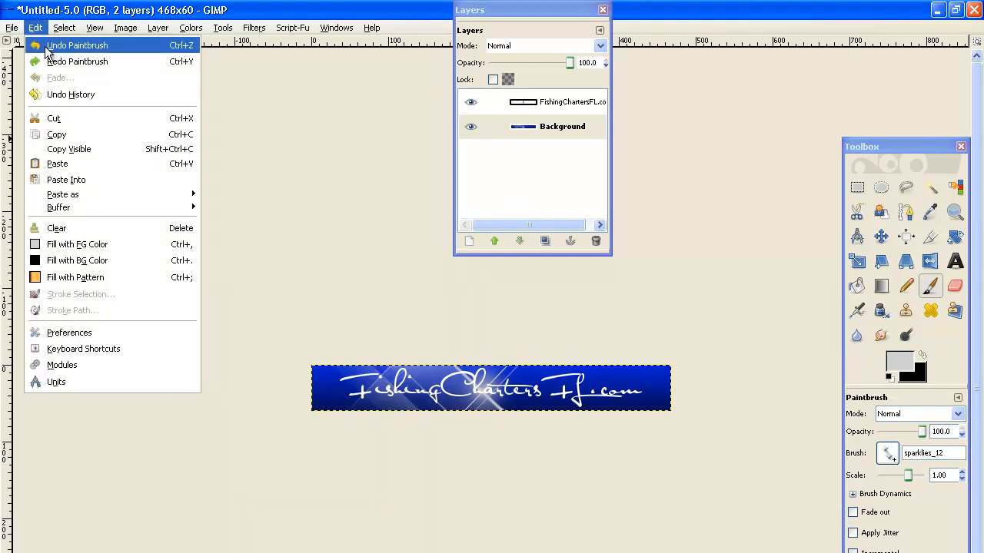
{"action": "left_click", "coordinate": [65, 48]}
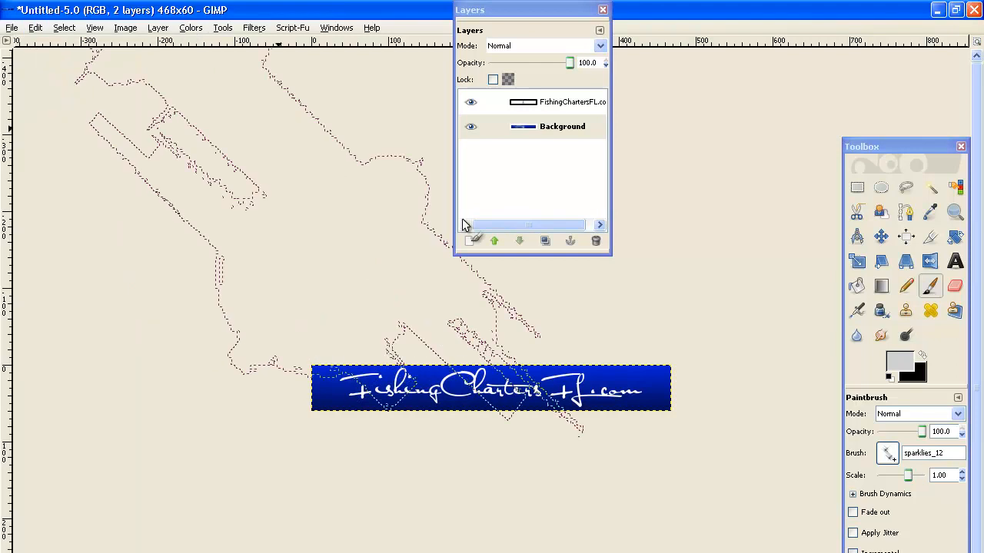
- Switch the Paintbrush to the sparklies_25 brush
{"action": "left_click", "coordinate": [889, 458]}
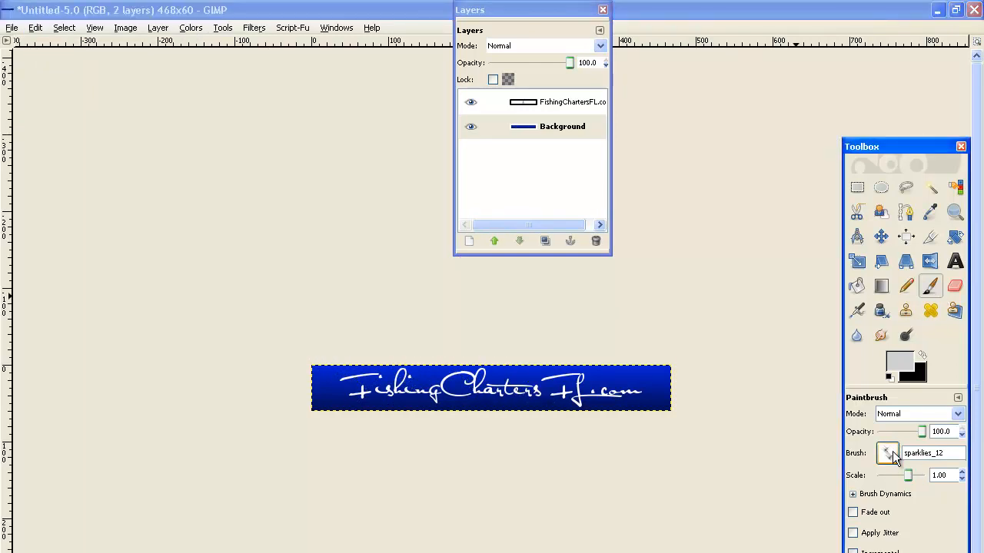
{"action": "left_click", "coordinate": [885, 459]}
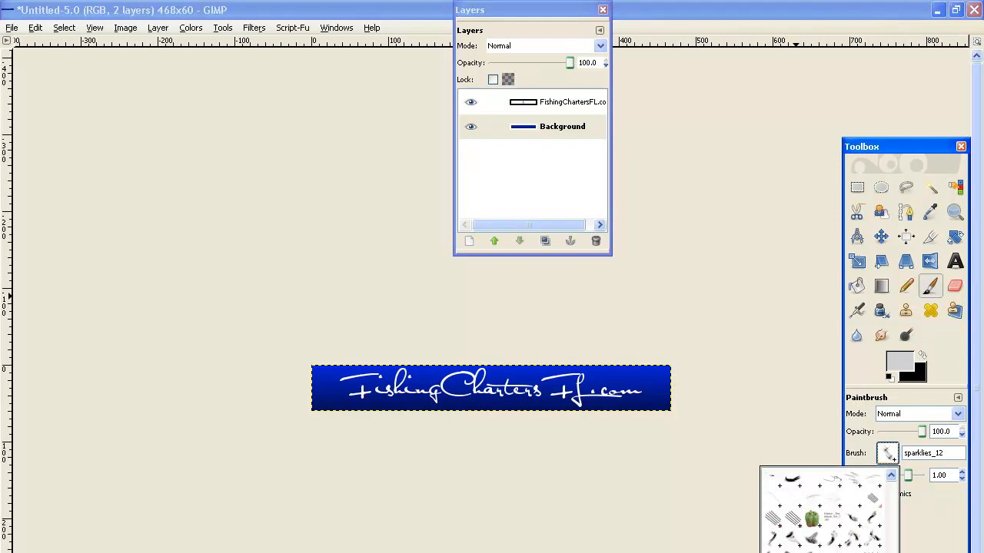
{"action": "scroll", "coordinate": [826, 511], "scroll_direction": "down", "scroll_amount": 2}
{"action": "scroll", "coordinate": [829, 511], "scroll_direction": "down", "scroll_amount": 2}
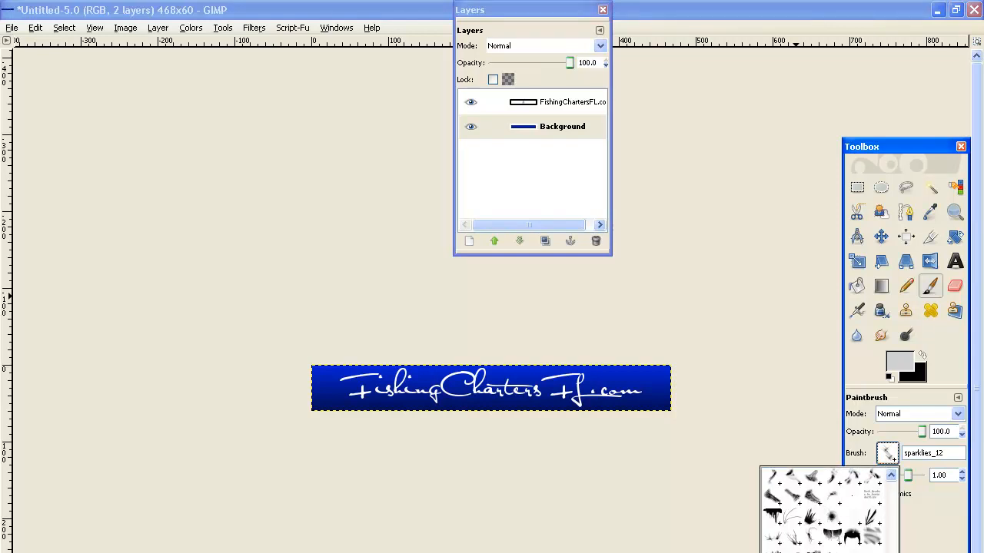
{"action": "scroll", "coordinate": [822, 512], "scroll_direction": "down", "scroll_amount": 2}
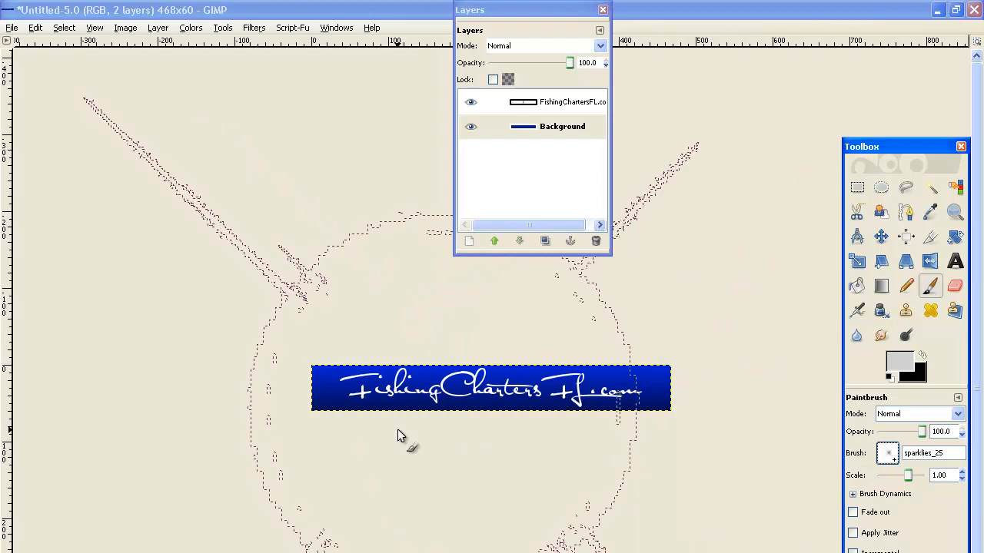
- Try sparklies_25 stamps below the banner's middle and beside its upper-left corner, and undo both strokes
{"action": "left_click", "coordinate": [418, 425]}
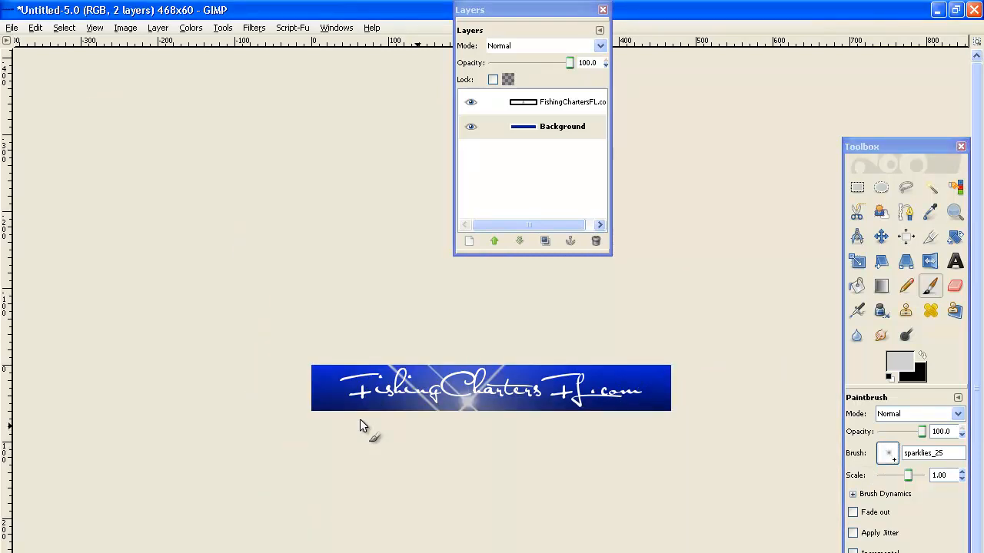
{"action": "left_click", "coordinate": [294, 367]}
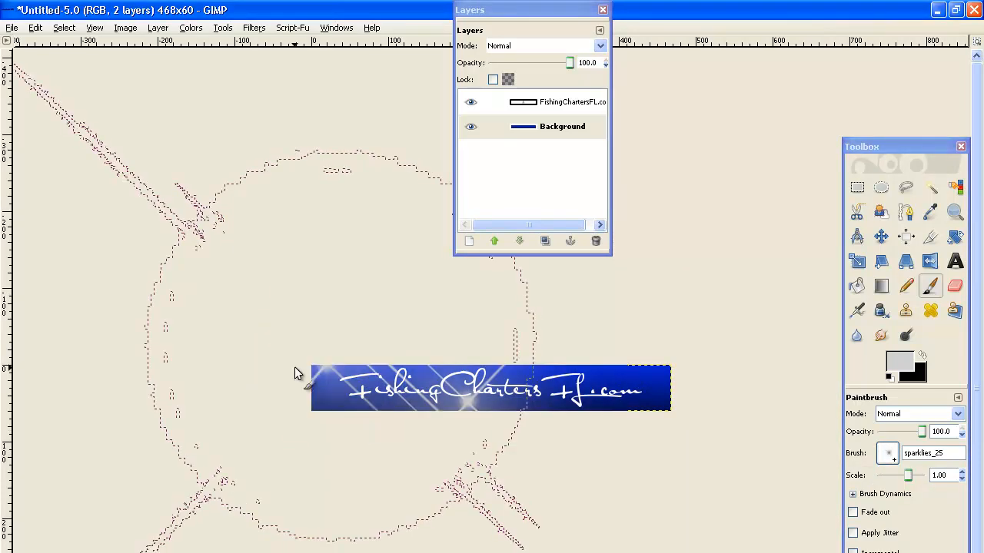
{"action": "left_click", "coordinate": [37, 29]}
{"action": "left_click", "coordinate": [46, 48]}
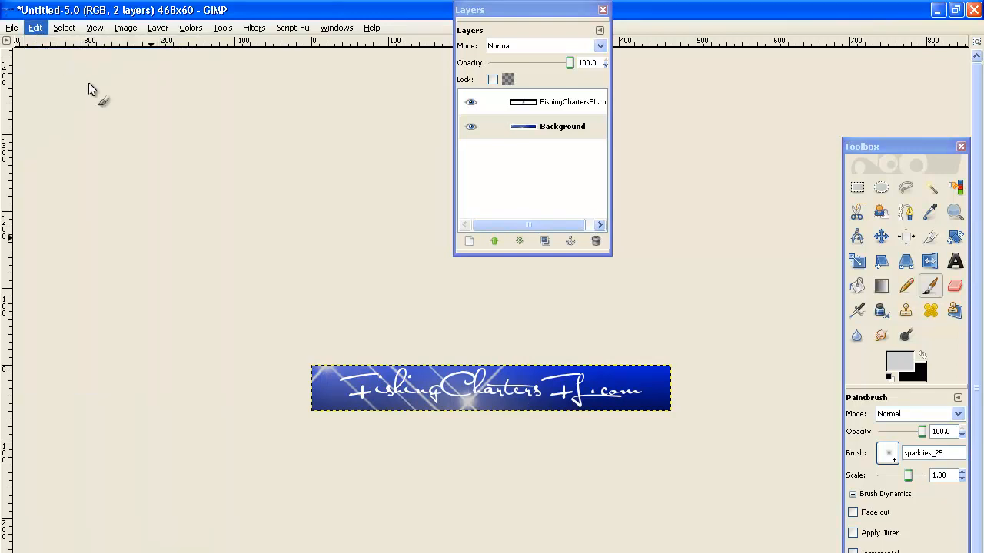
{"action": "left_click", "coordinate": [35, 28]}
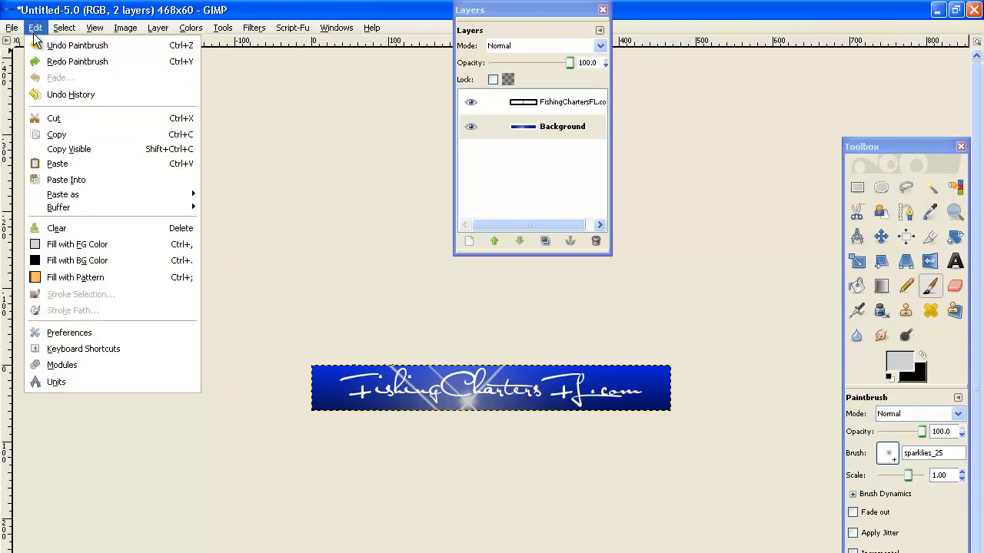
{"action": "left_click", "coordinate": [46, 47]}
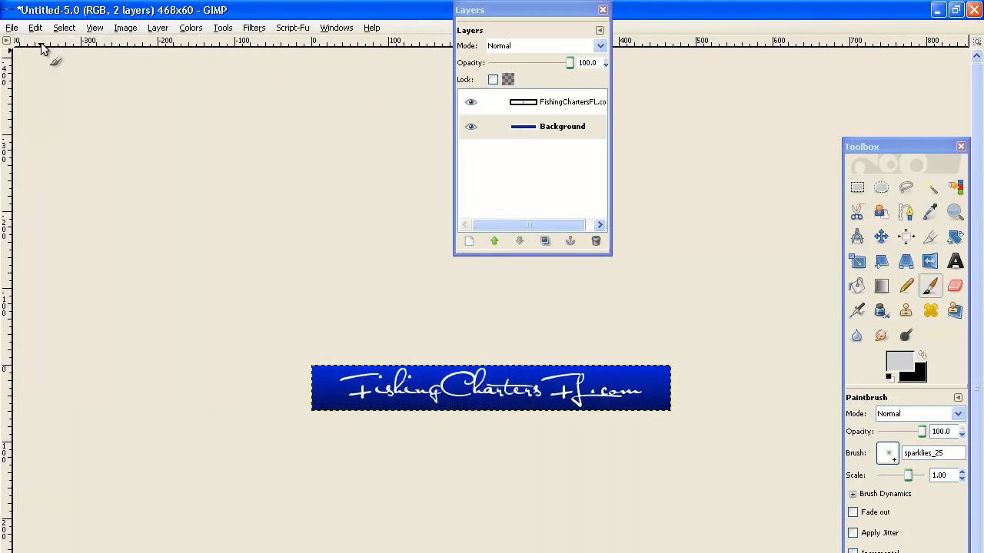
- Stamp the sparklies_25 brush once just above the banner's upper-left corner on the Background layer
{"action": "left_click", "coordinate": [309, 345]}
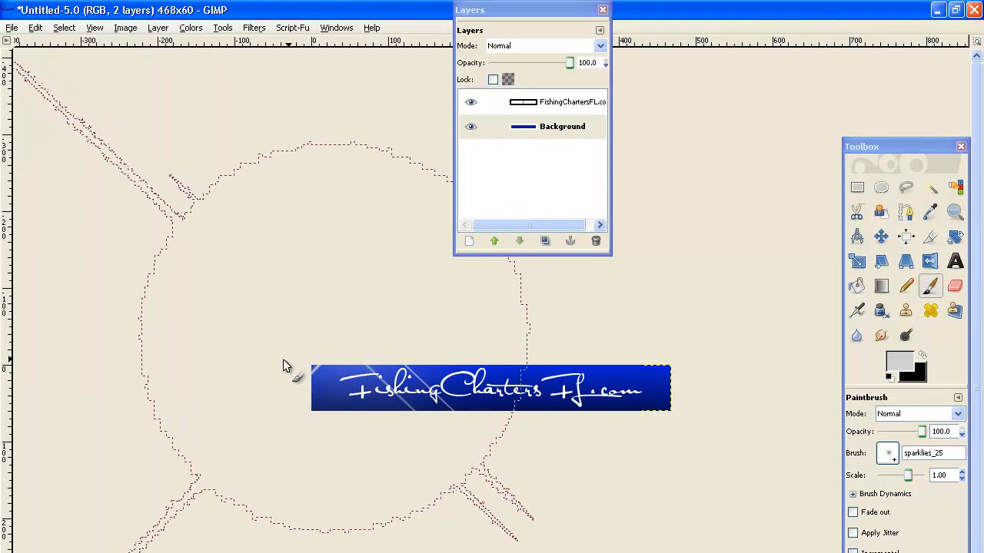
- Stamp the sparklies_25 brush once near the right end of the banner and once at its left edge on the Background layer
{"action": "left_click", "coordinate": [586, 402]}
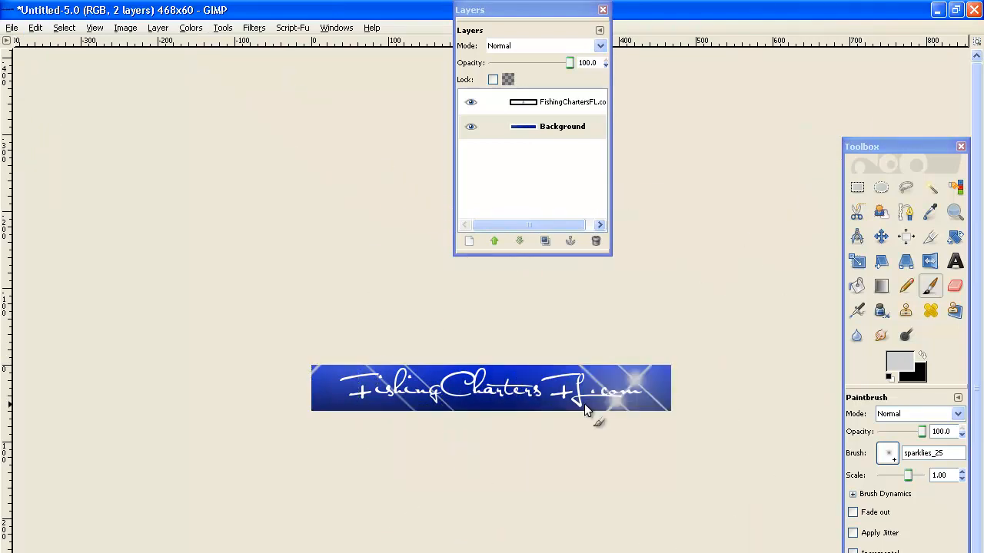
{"action": "left_click", "coordinate": [315, 400]}
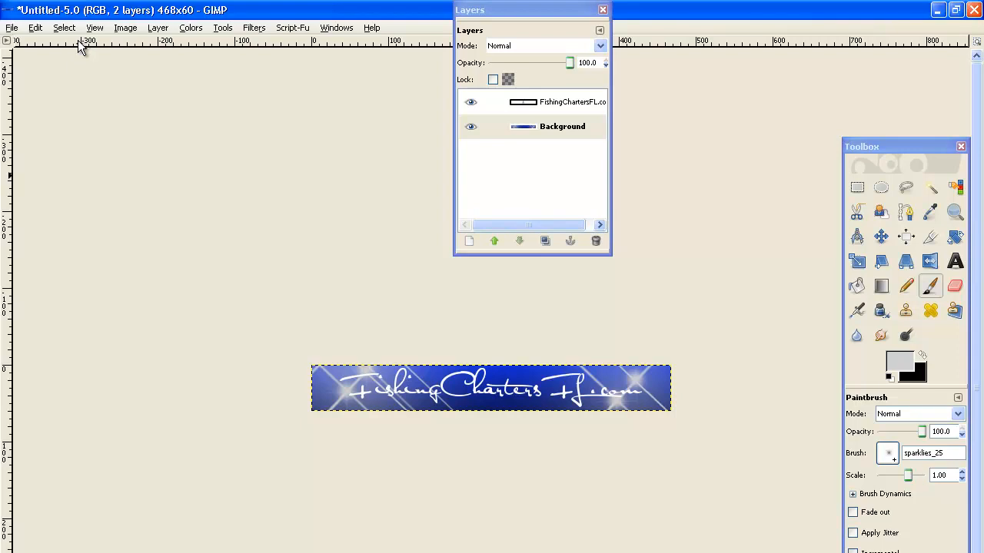
- Save the banner as fishingchartersfl.jpg in My Pictures, exporting it flattened with JPEG quality 85
{"action": "left_click", "coordinate": [12, 30]}
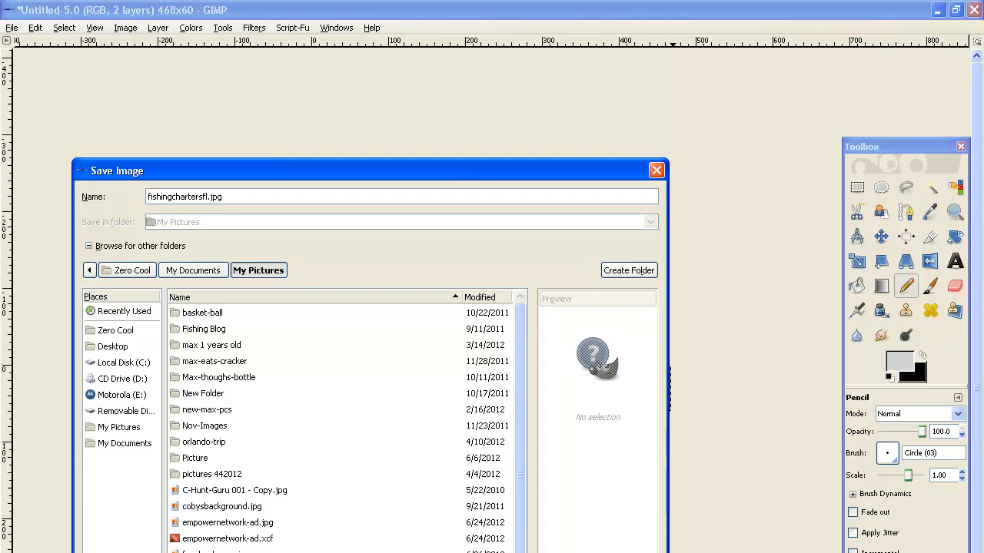
{"action": "key", "text": "Return"}
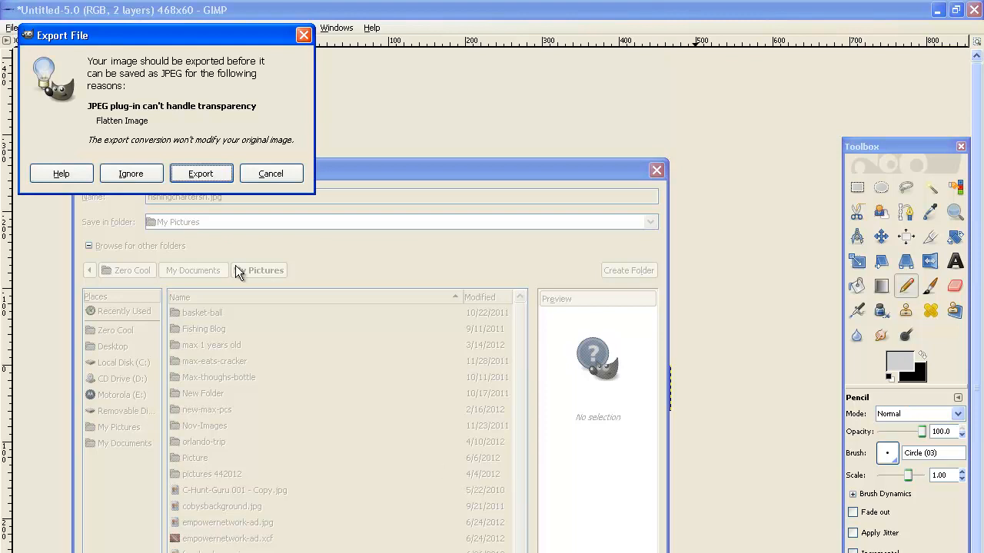
{"action": "left_click", "coordinate": [192, 174]}
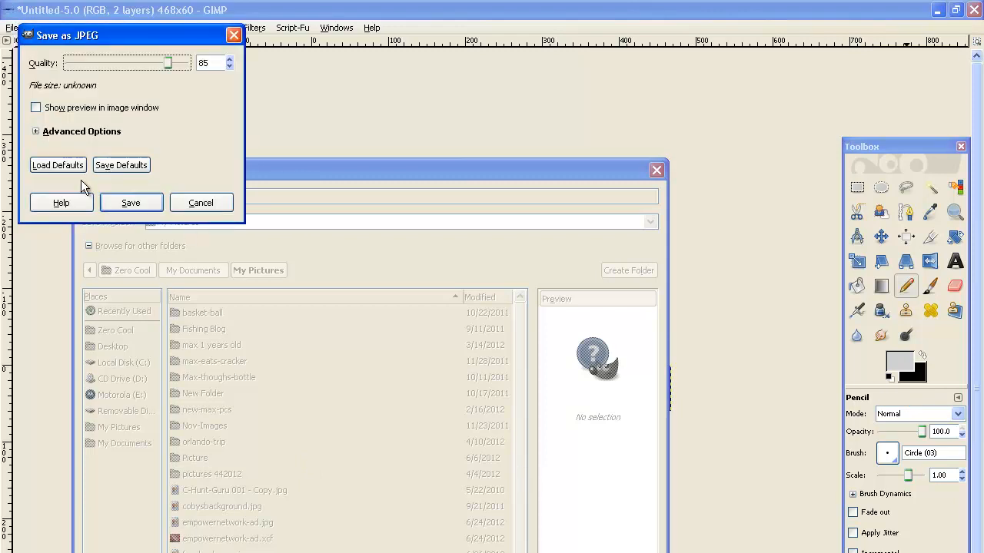
{"action": "left_click", "coordinate": [130, 203]}
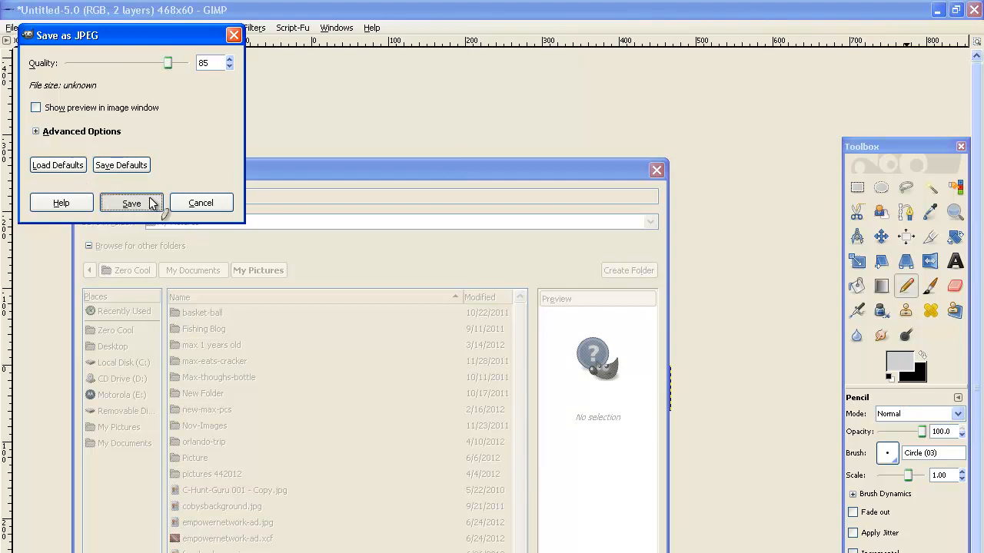